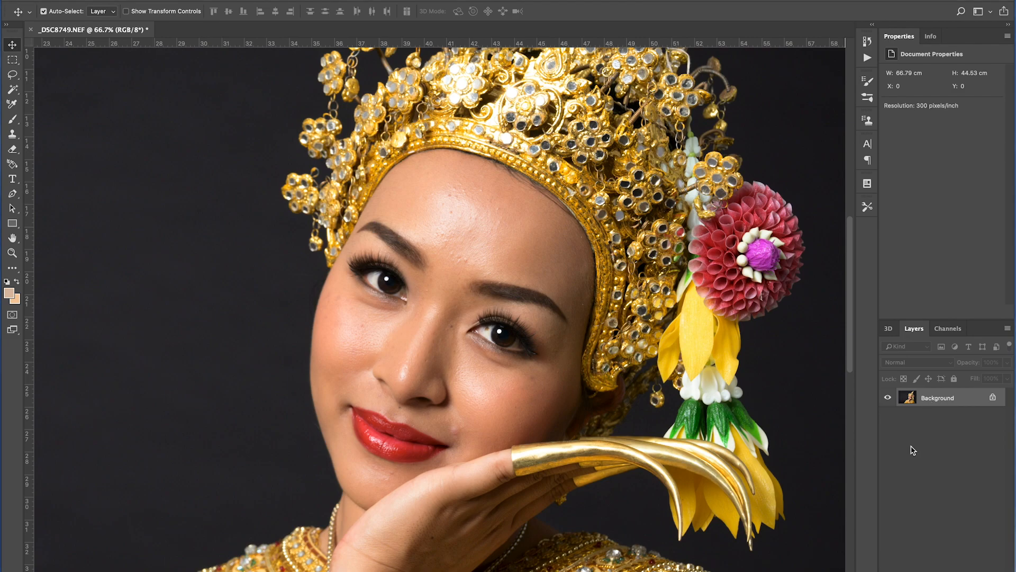
Duplicate the background layer twice and rename the lower copy Color.
key(ctrl+j)
key(ctrl+j)
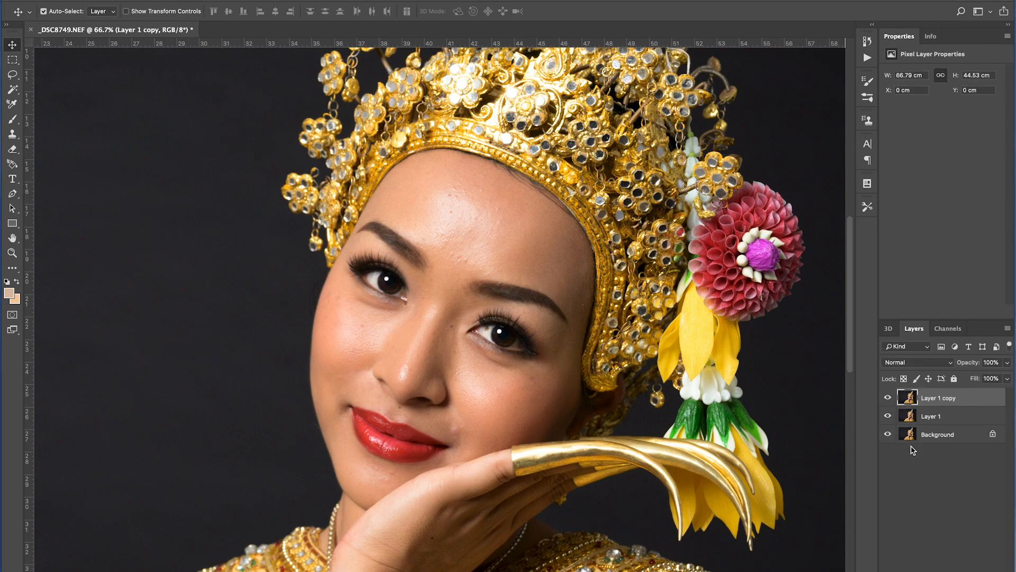
click(939, 418)
double_click(936, 418)
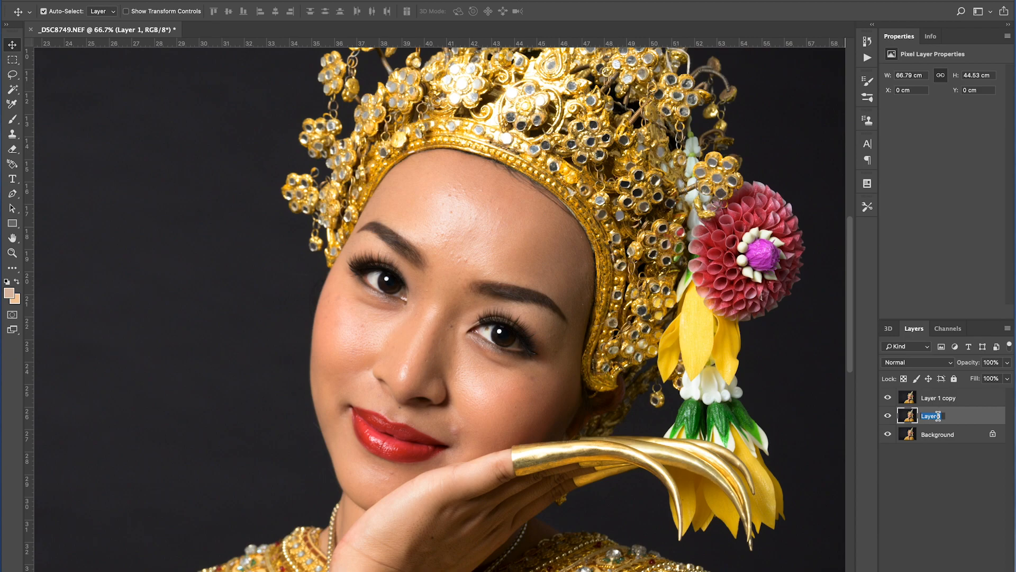
text(Color)
key(Return)
Rename the upper duplicate layer texture.
double_click(933, 397)
text(T)
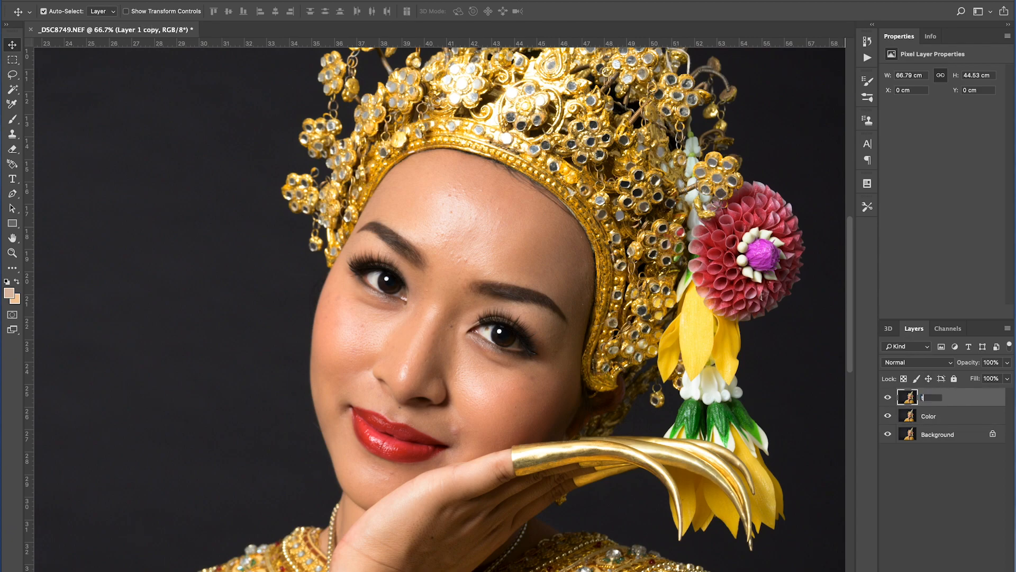
text(exture)
key(Return)
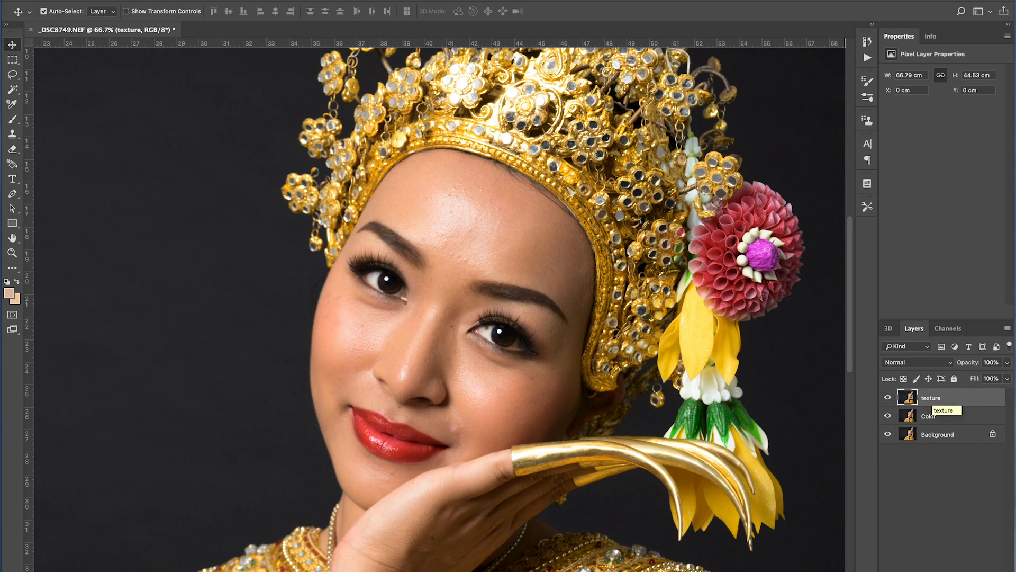
Group the texture and Color layers, expand the group and select the color layer.
shift+click(950, 418)
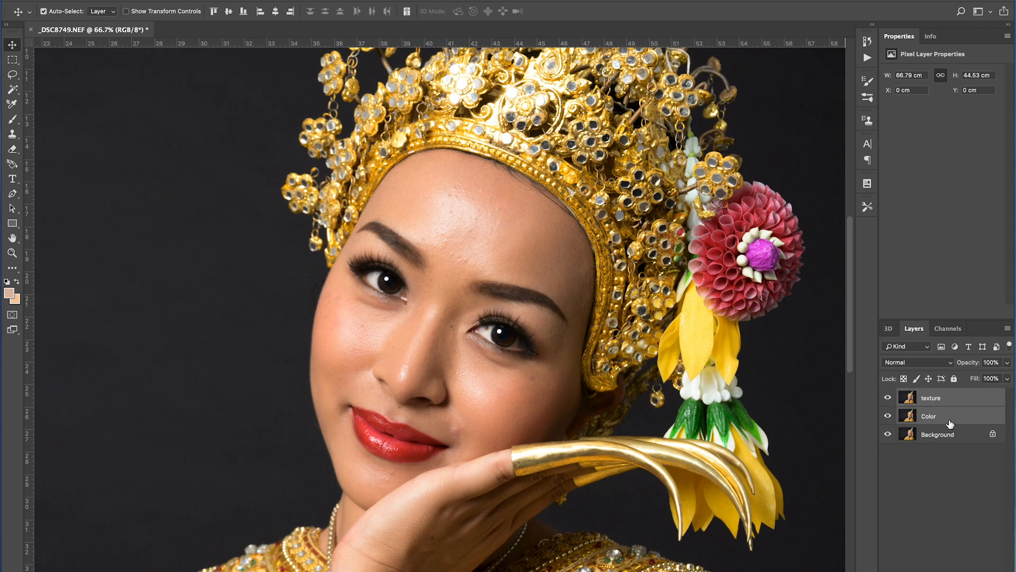
key(super+g)
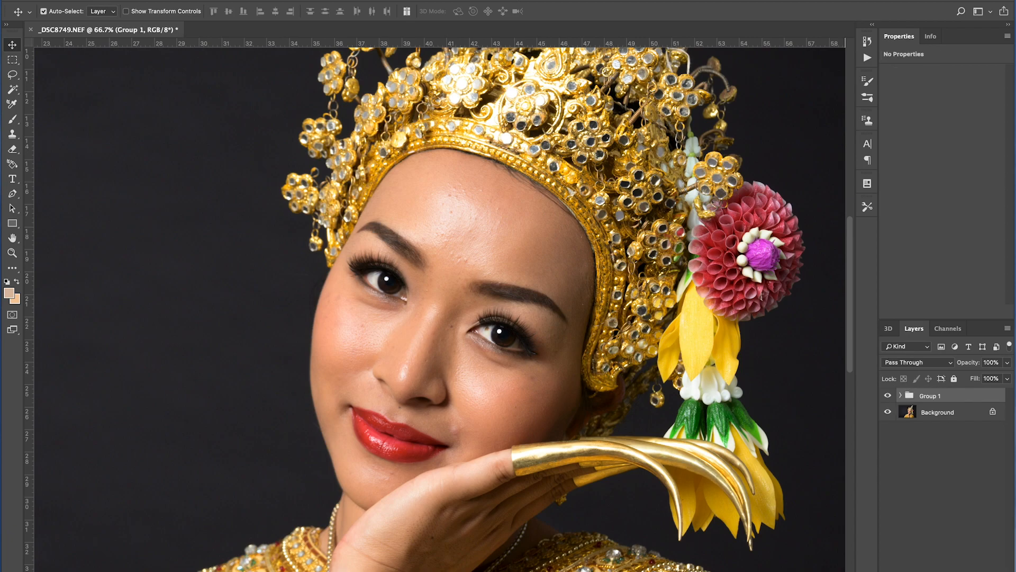
click(901, 396)
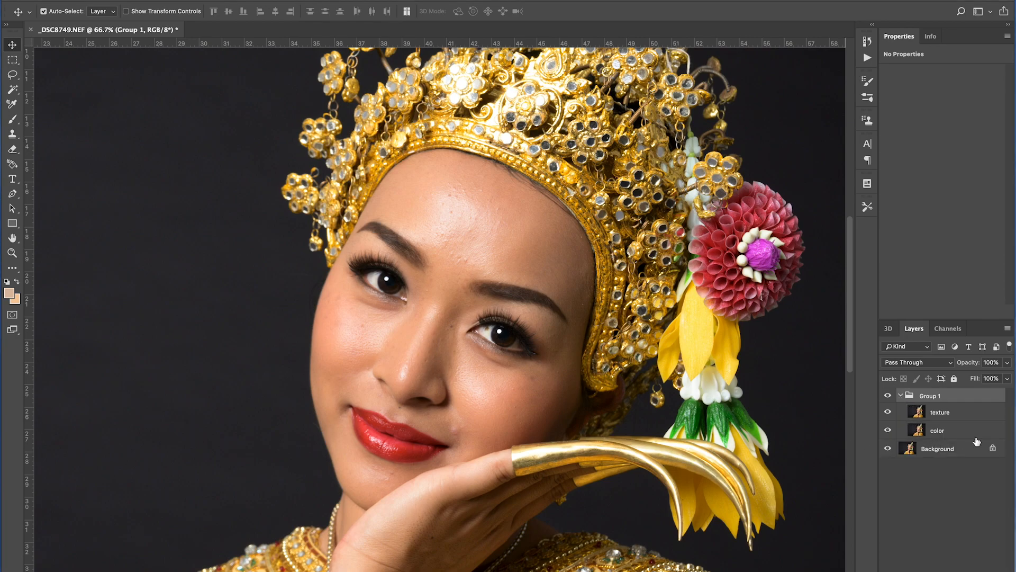
click(942, 436)
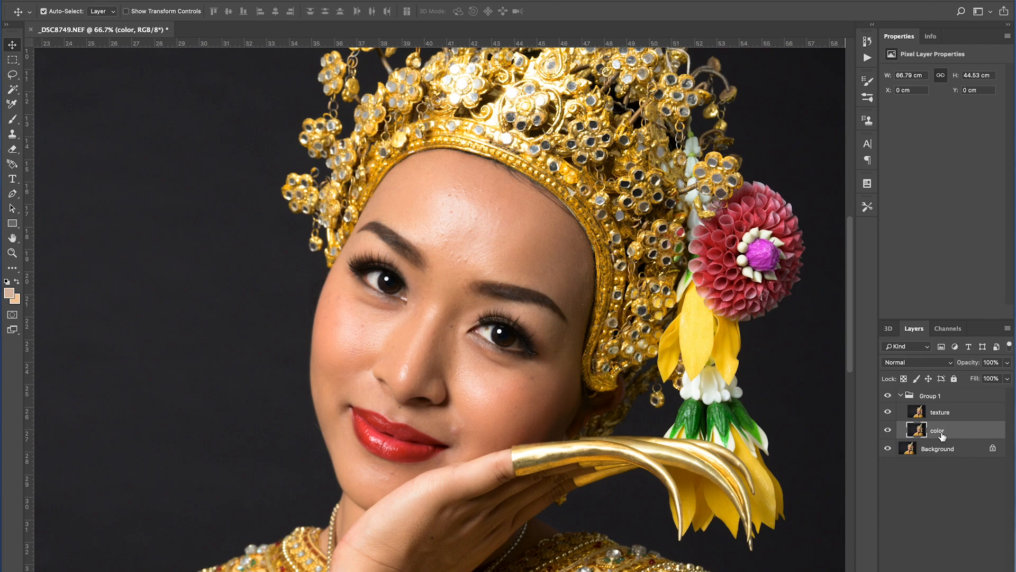
Hide the texture layer and blur the color layer with a Gaussian Blur of 12 pixels radius.
click(888, 412)
click(275, 3)
mouse_move(287, 115)
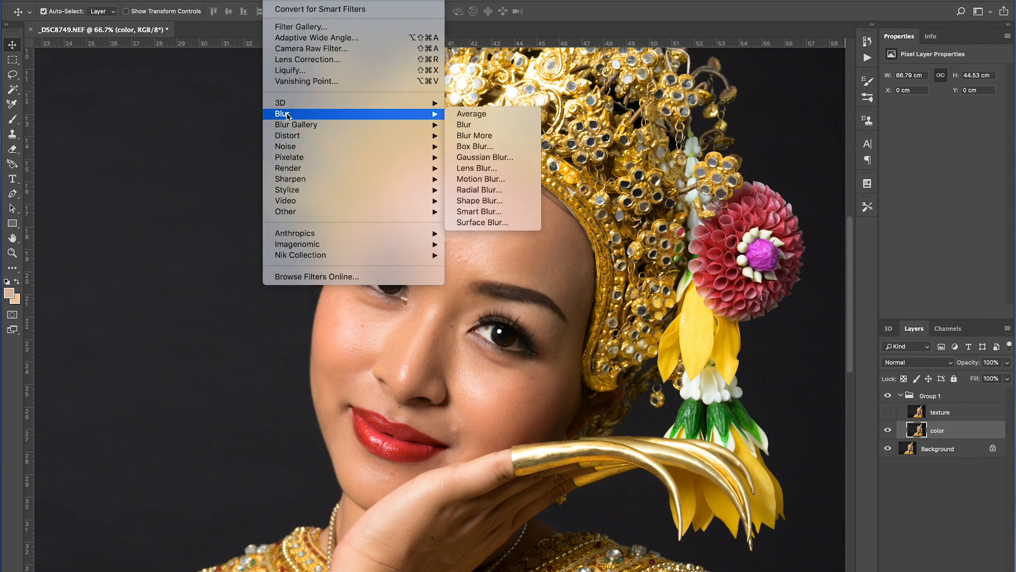
click(503, 156)
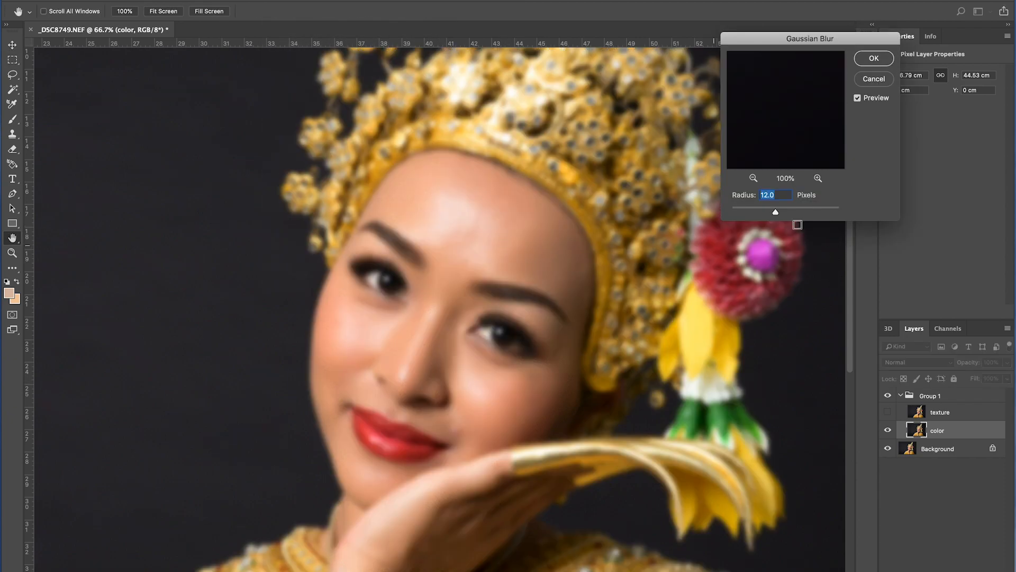
click(874, 58)
Show and select the texture layer, then Apply Image from the color layer with Subtract blending, scale 2 and offset 128.
click(887, 416)
click(961, 416)
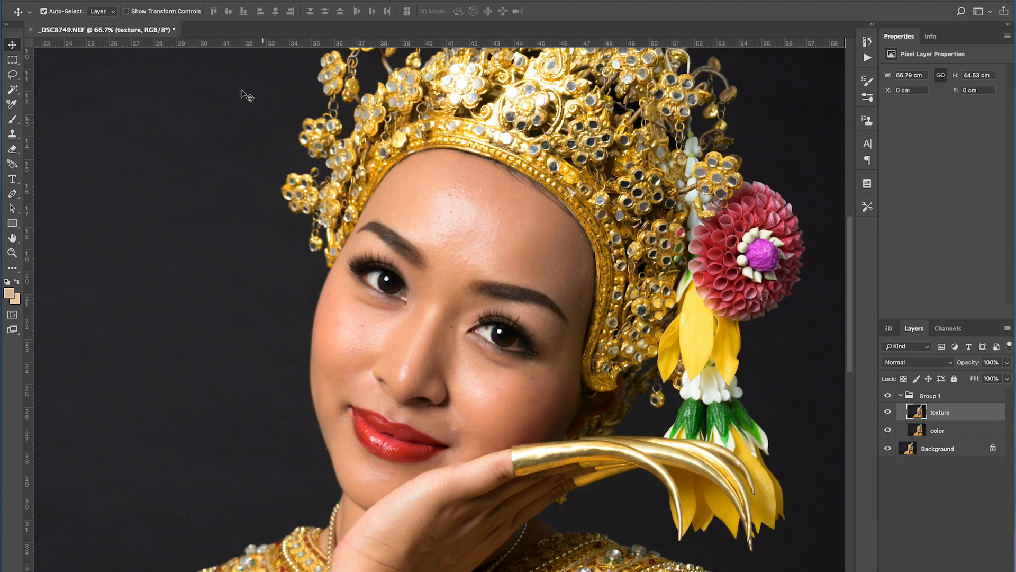
click(147, 1)
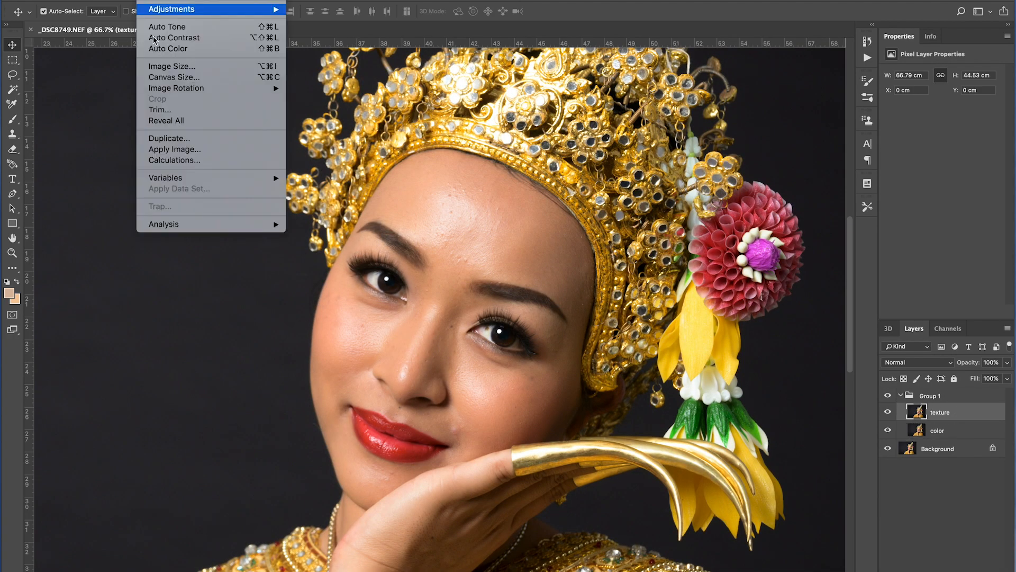
click(186, 150)
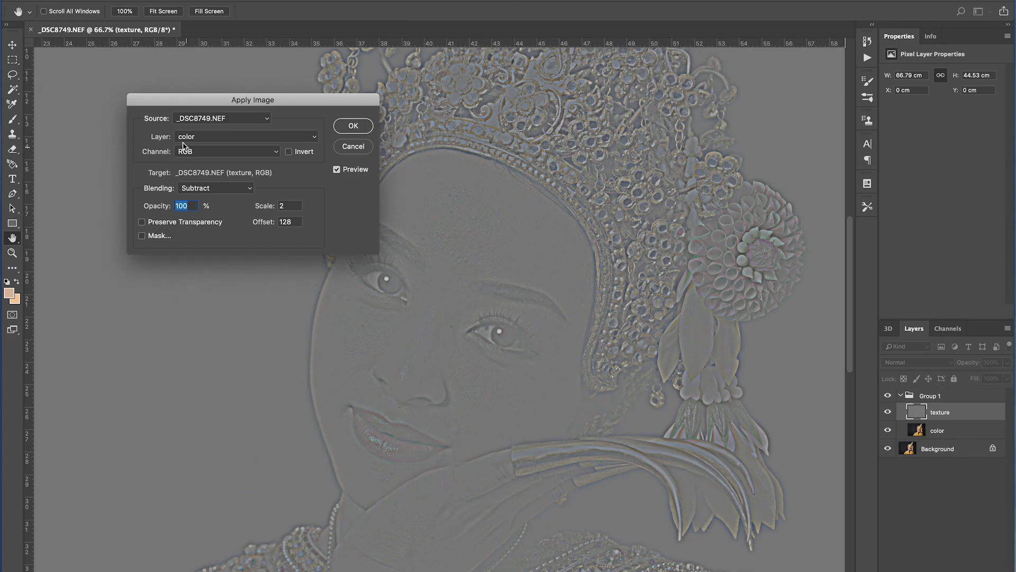
click(199, 139)
click(198, 138)
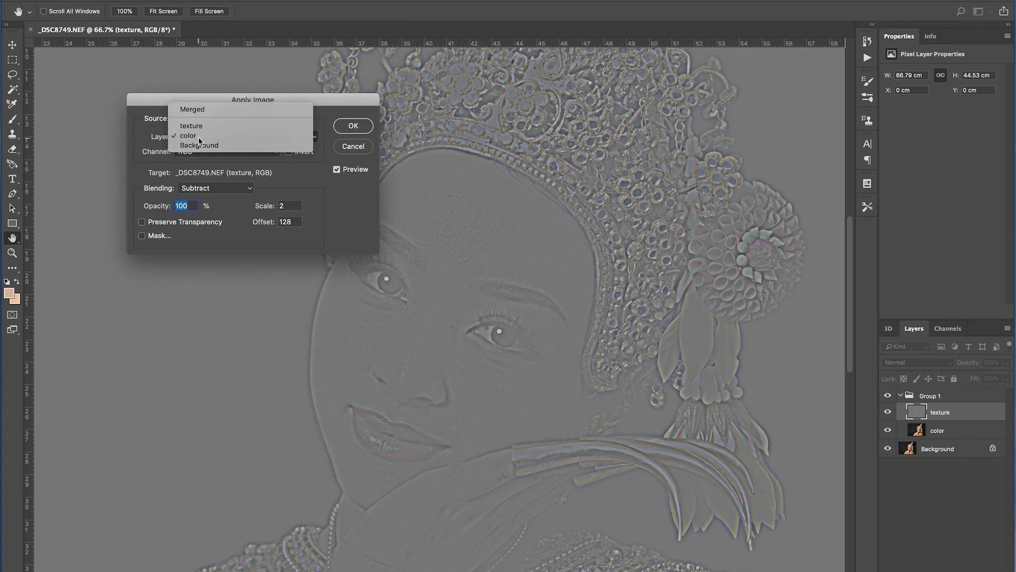
click(236, 189)
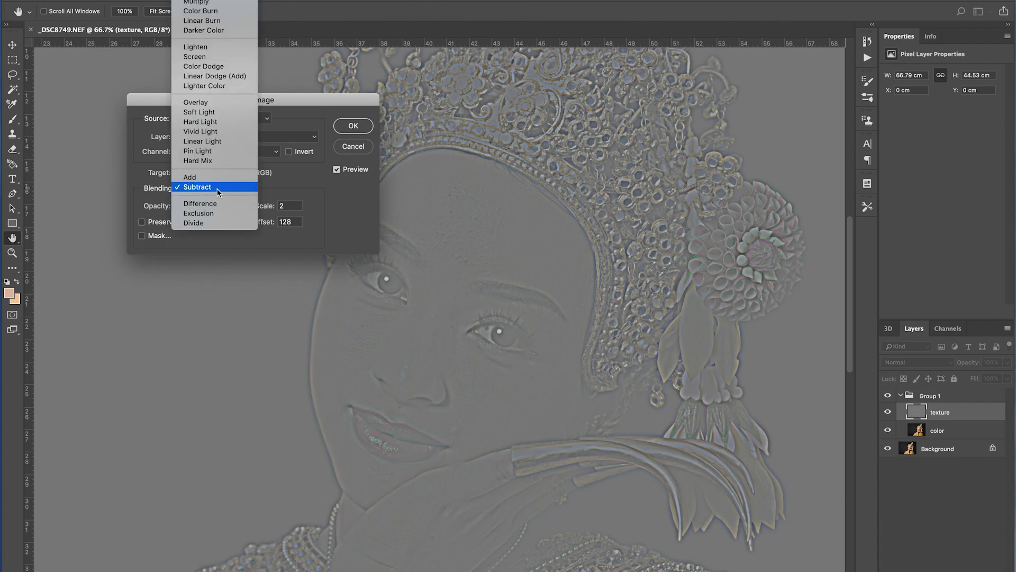
click(217, 188)
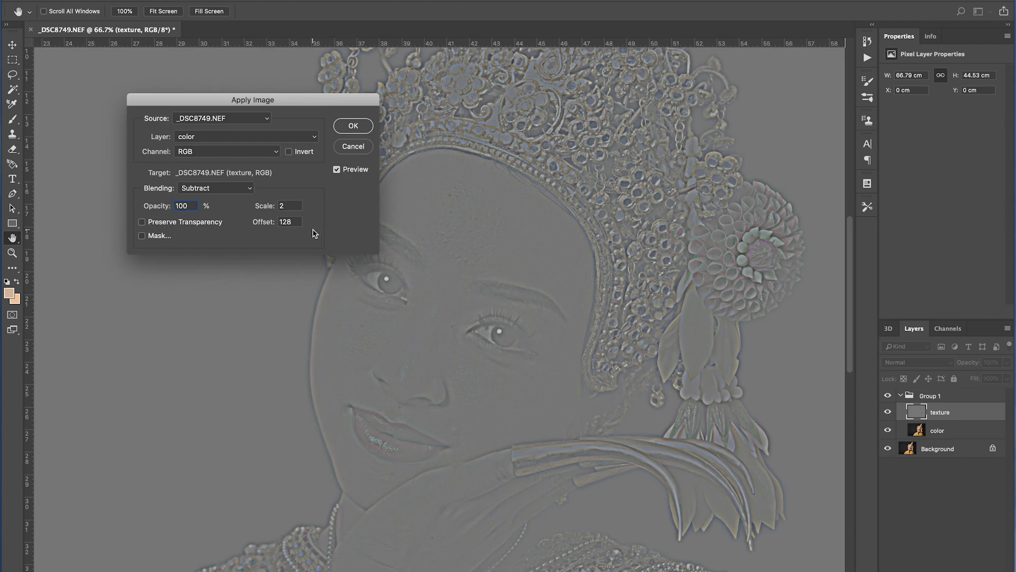
click(353, 125)
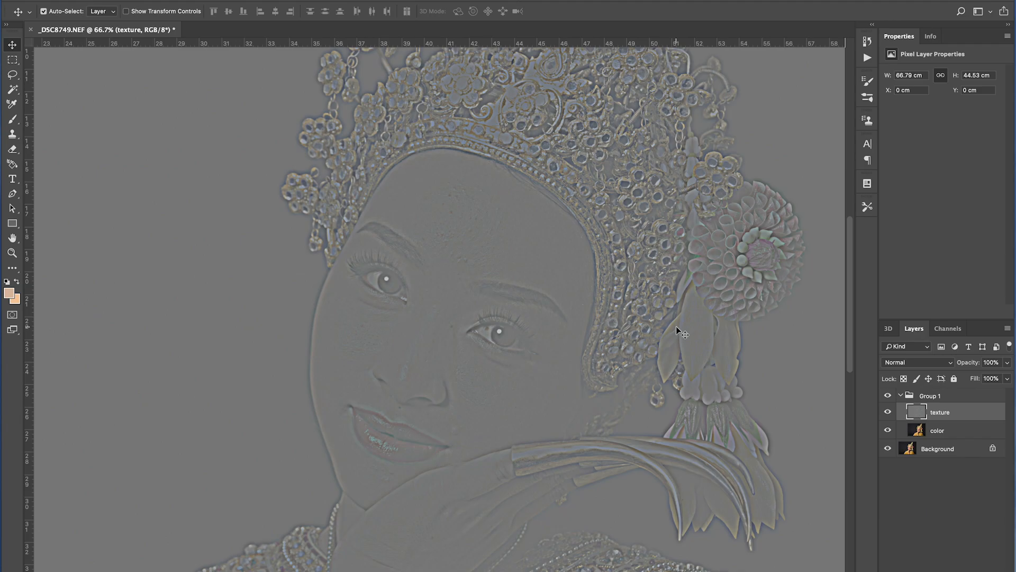
Set the texture layer's blend mode to Linear Light and select the color layer.
click(920, 363)
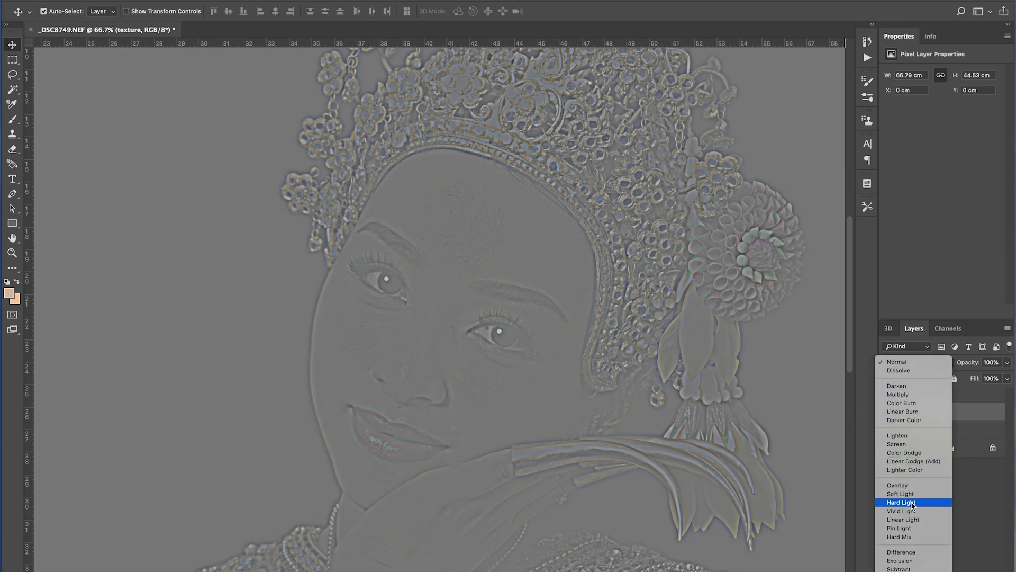
click(913, 520)
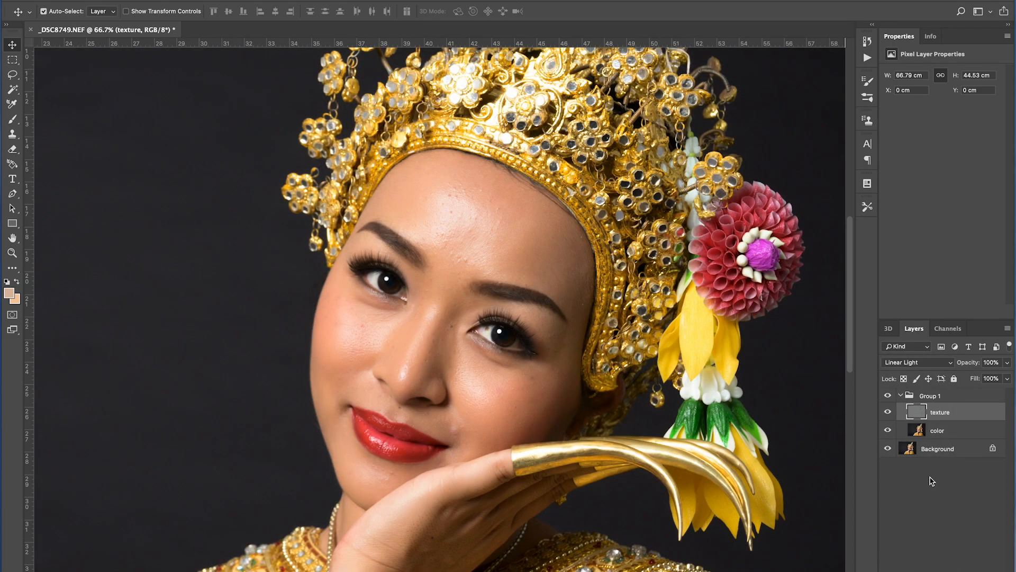
click(940, 434)
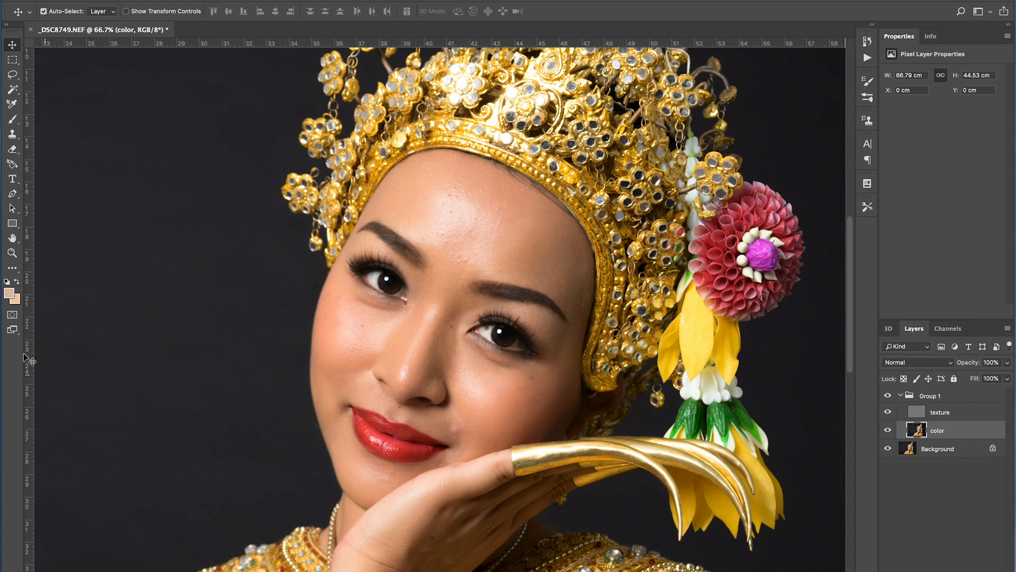
Zoom into the face, lasso an area of the left forehead and apply a 9.5-pixel Gaussian Blur to it.
click(12, 252)
click(501, 253)
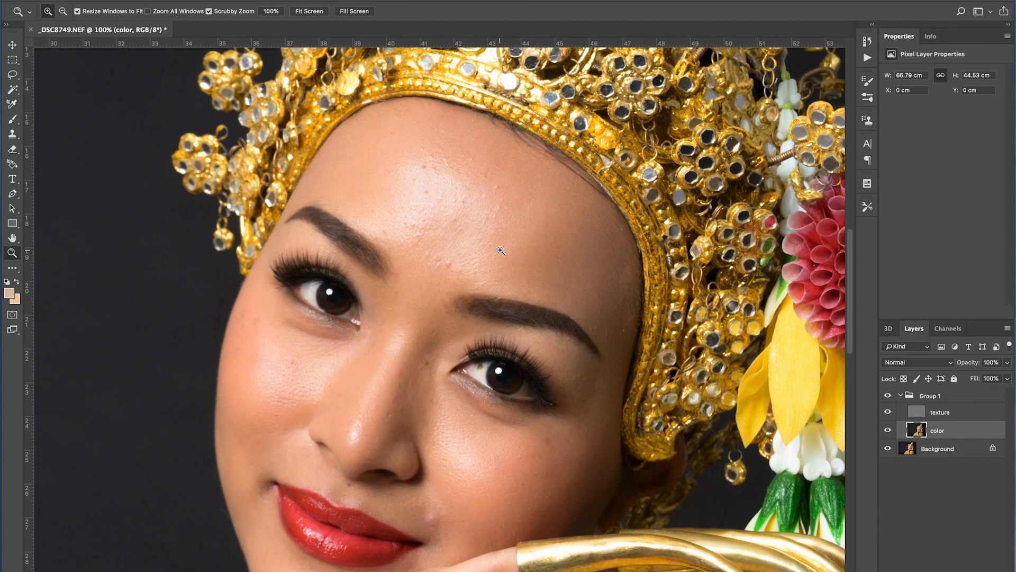
drag(507, 238, 479, 253)
key(ctrl+r)
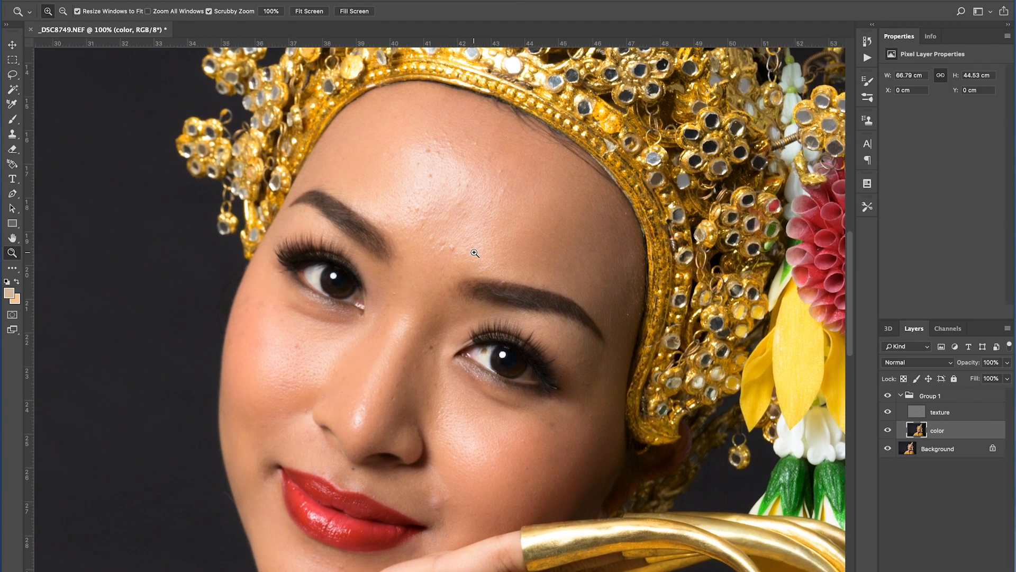
click(12, 46)
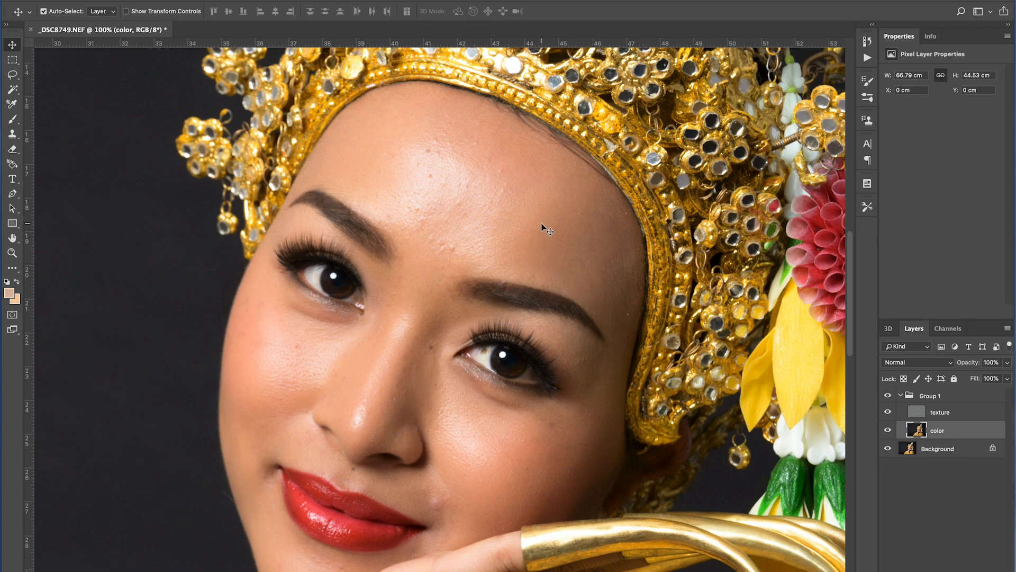
click(12, 75)
click(38, 77)
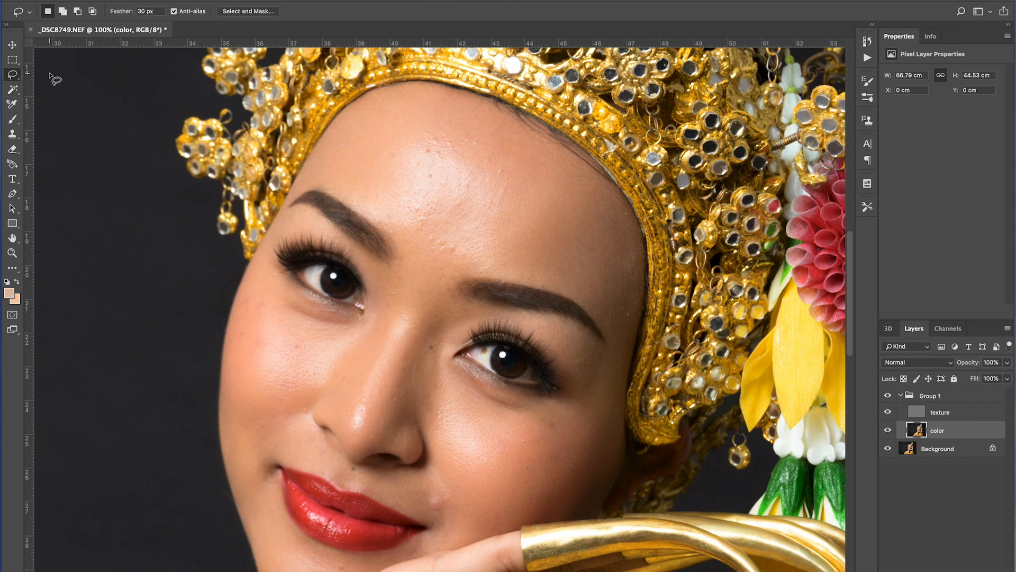
mouse_move(466, 259)
mouse_down()
mouse_move(500, 220)
mouse_move(515, 153)
mouse_move(497, 126)
mouse_move(470, 117)
mouse_move(369, 110)
mouse_up()
mouse_move(329, 142)
mouse_down()
mouse_move(336, 187)
mouse_move(361, 197)
mouse_move(425, 268)
mouse_move(476, 264)
mouse_up()
click(280, 0)
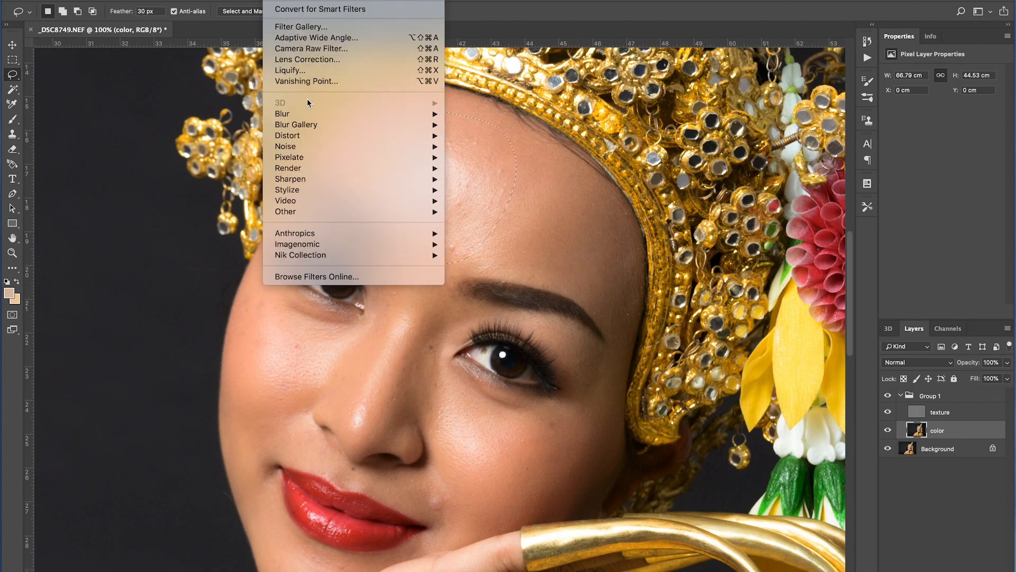
mouse_move(318, 114)
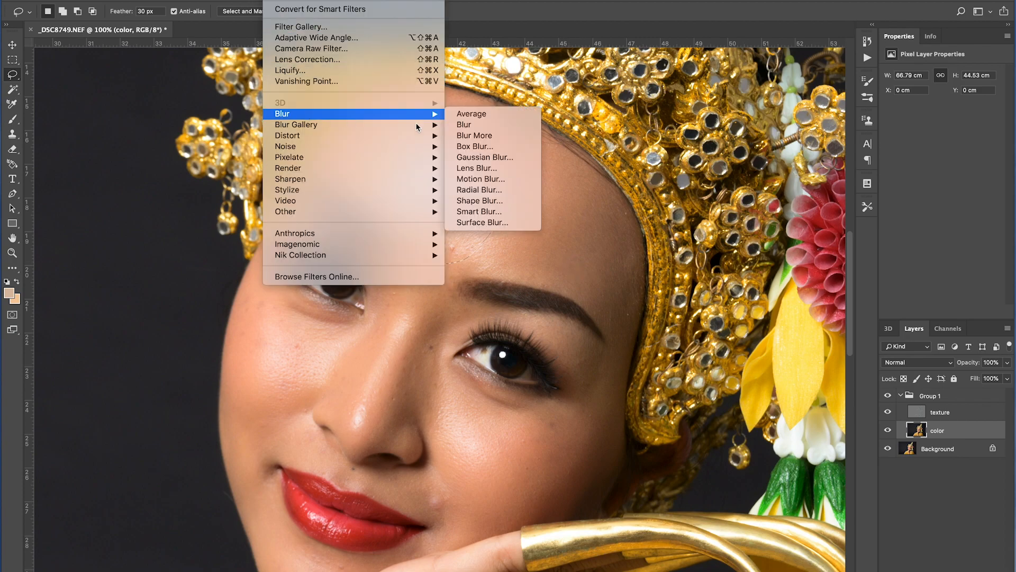
click(503, 157)
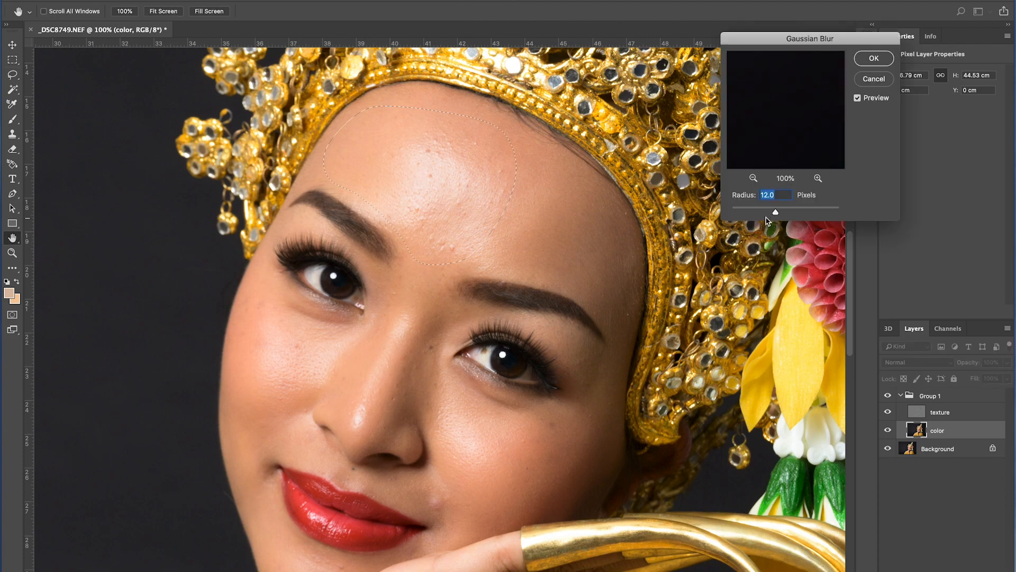
drag(775, 212, 773, 212)
text(9.5)
click(885, 56)
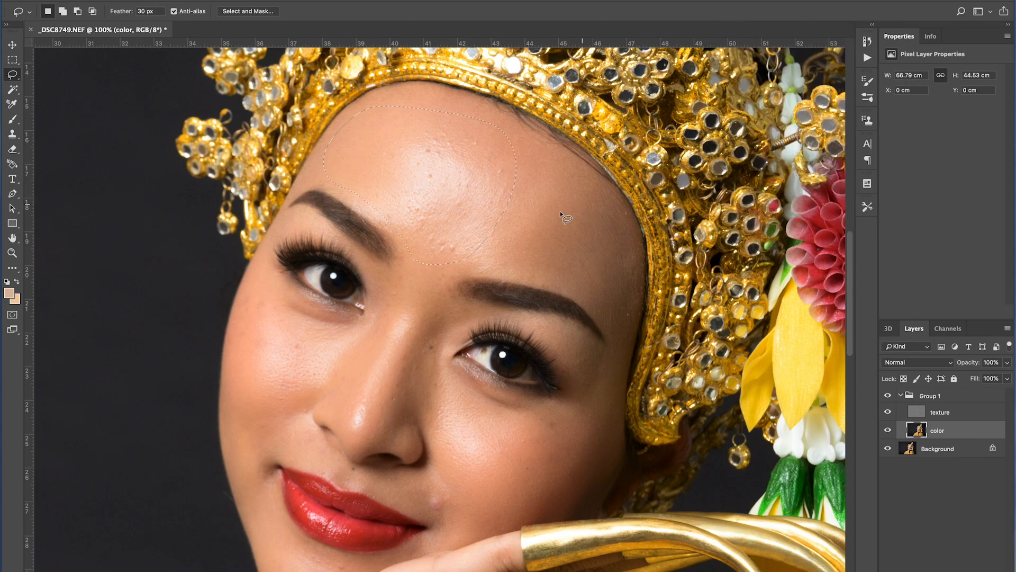
Lasso the right side of the forehead and apply a 9.5-pixel Gaussian Blur to it.
mouse_move(559, 158)
mouse_down()
mouse_move(485, 255)
mouse_move(567, 282)
mouse_move(625, 323)
mouse_move(633, 256)
mouse_move(603, 189)
mouse_move(559, 158)
mouse_up()
click(280, 1)
mouse_move(404, 111)
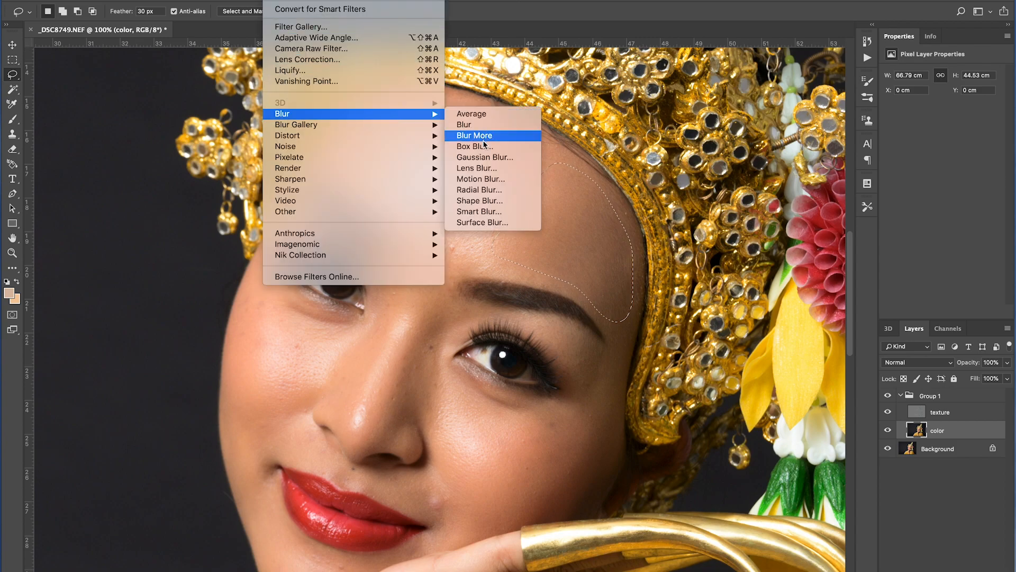
click(485, 157)
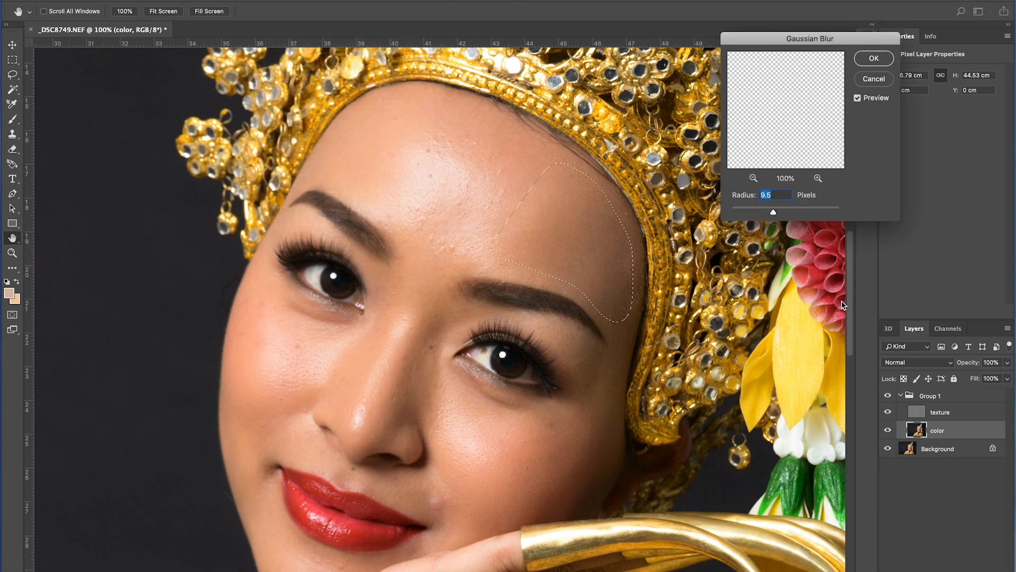
click(872, 58)
Deselect, lasso the left cheek and nose bridge, and apply a 9.5-pixel Gaussian Blur to it.
key(ctrl+d)
drag(459, 332, 541, 277)
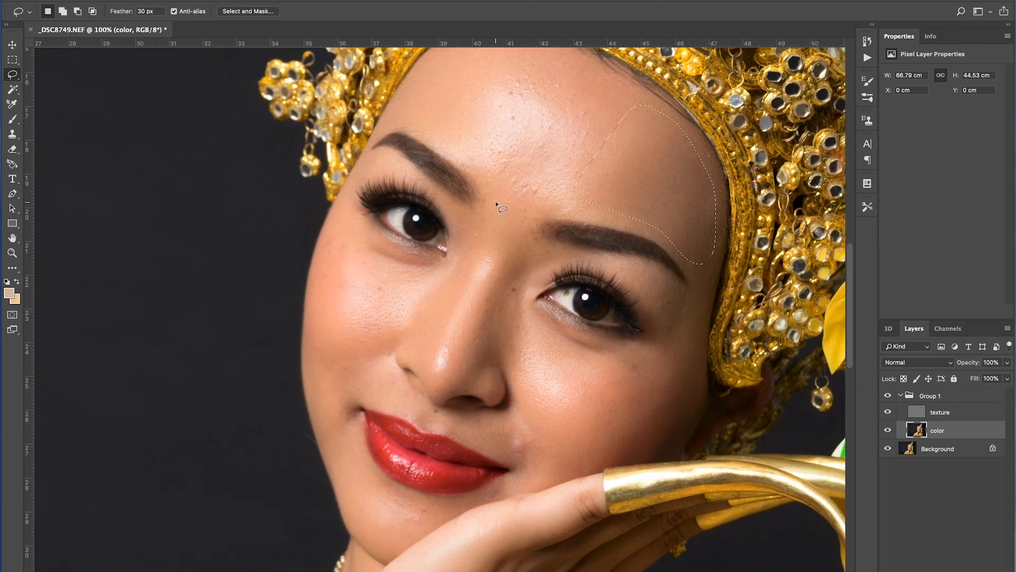
mouse_move(475, 225)
mouse_down()
mouse_move(440, 262)
mouse_move(392, 257)
mouse_move(357, 236)
mouse_up()
mouse_move(317, 285)
mouse_down()
mouse_move(314, 374)
mouse_move(386, 410)
mouse_move(454, 394)
mouse_move(494, 279)
mouse_move(537, 215)
mouse_move(531, 186)
mouse_move(496, 195)
mouse_up()
click(275, 0)
mouse_move(329, 115)
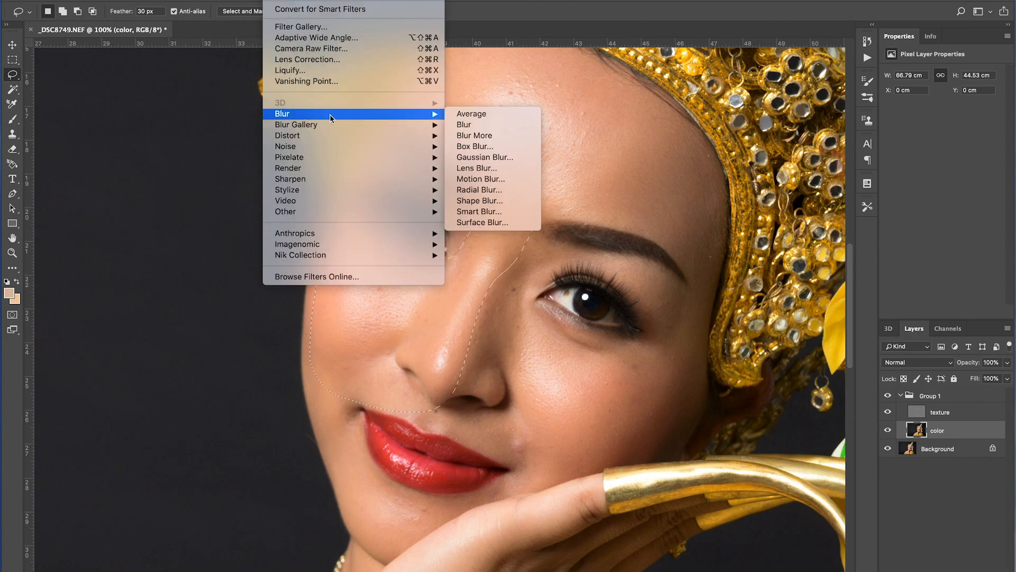
click(486, 157)
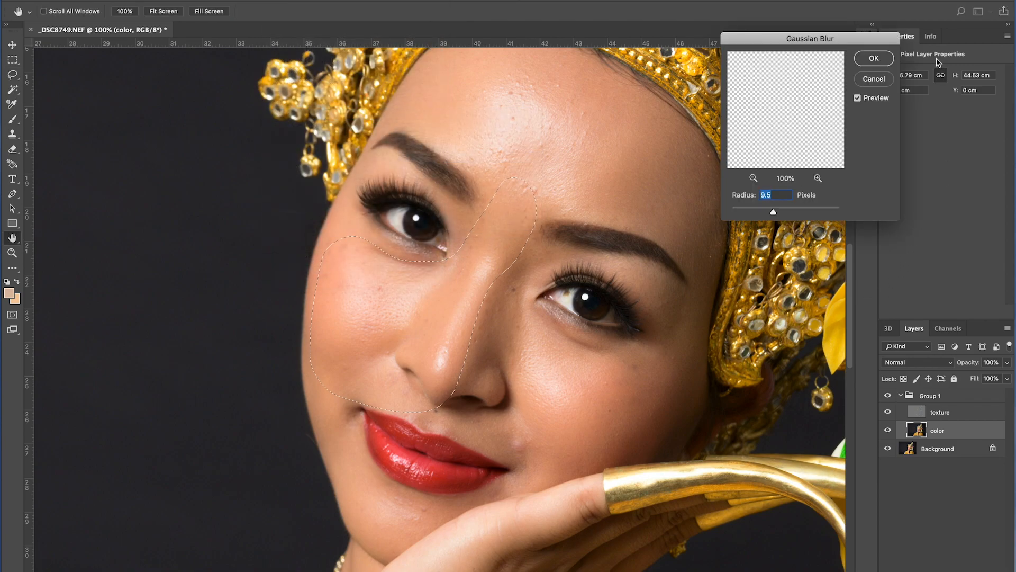
click(881, 59)
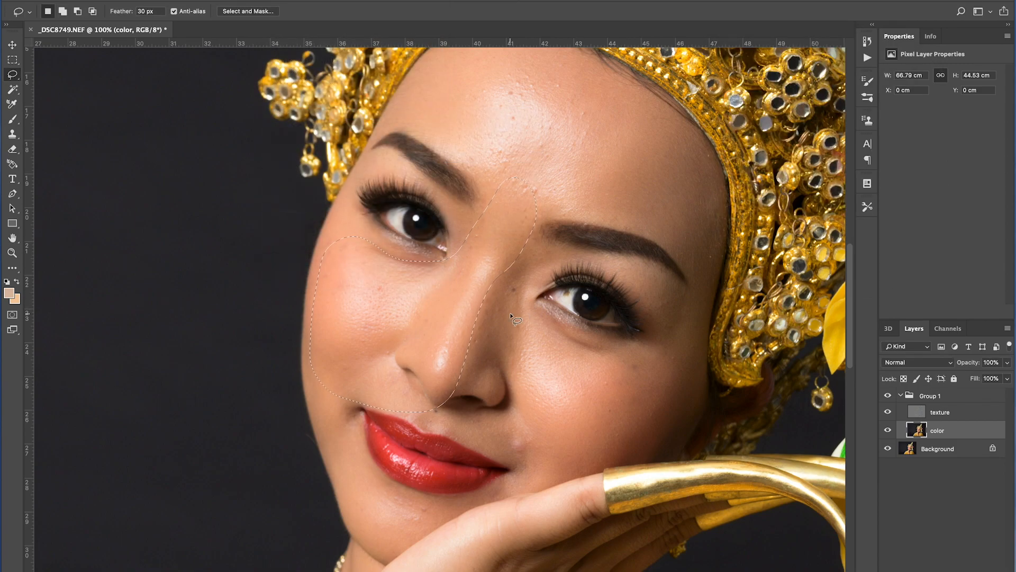
Lasso the right side of the nose and apply the Gaussian Blur to it.
drag(491, 299, 459, 385)
mouse_move(468, 435)
mouse_down()
mouse_move(499, 438)
mouse_move(518, 408)
mouse_move(530, 258)
mouse_up()
click(277, 0)
mouse_move(303, 114)
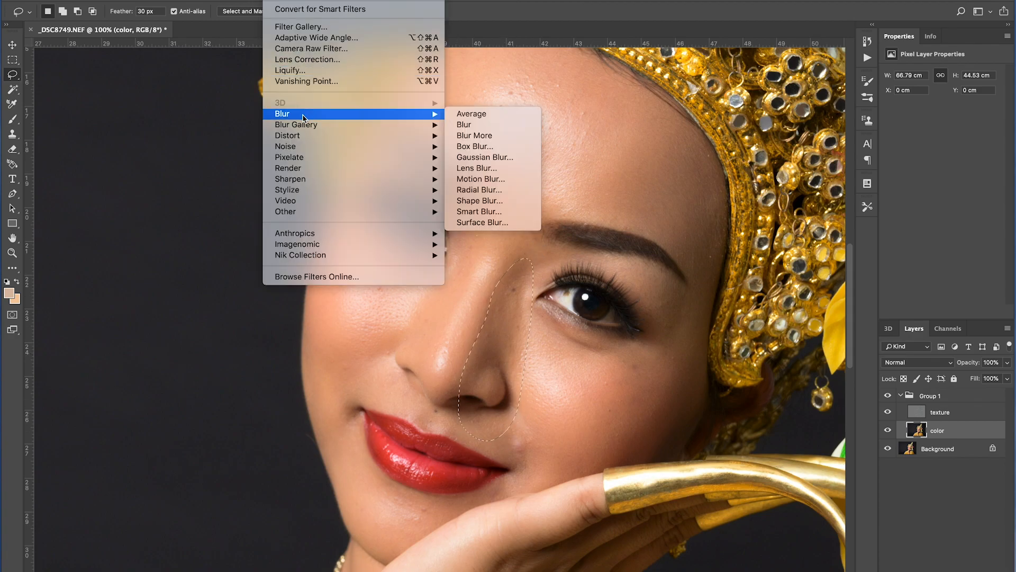
click(501, 157)
key(Return)
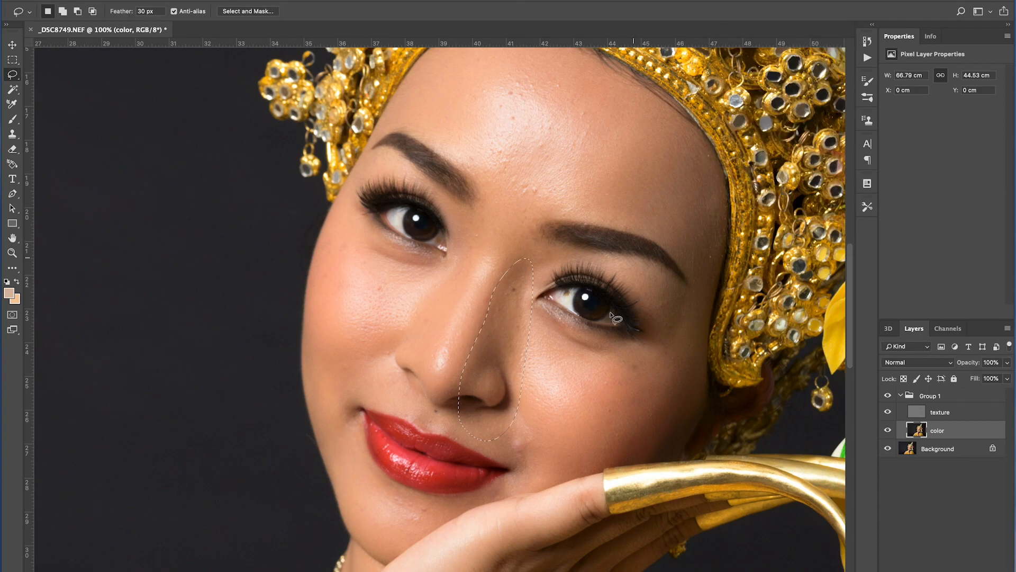
Lasso the right cheek and apply a 9.5-pixel Gaussian Blur to it.
mouse_move(695, 290)
mouse_down()
mouse_move(605, 380)
mouse_move(586, 421)
mouse_move(588, 450)
mouse_move(640, 460)
mouse_move(675, 448)
mouse_move(698, 417)
mouse_move(695, 290)
mouse_up()
click(276, 0)
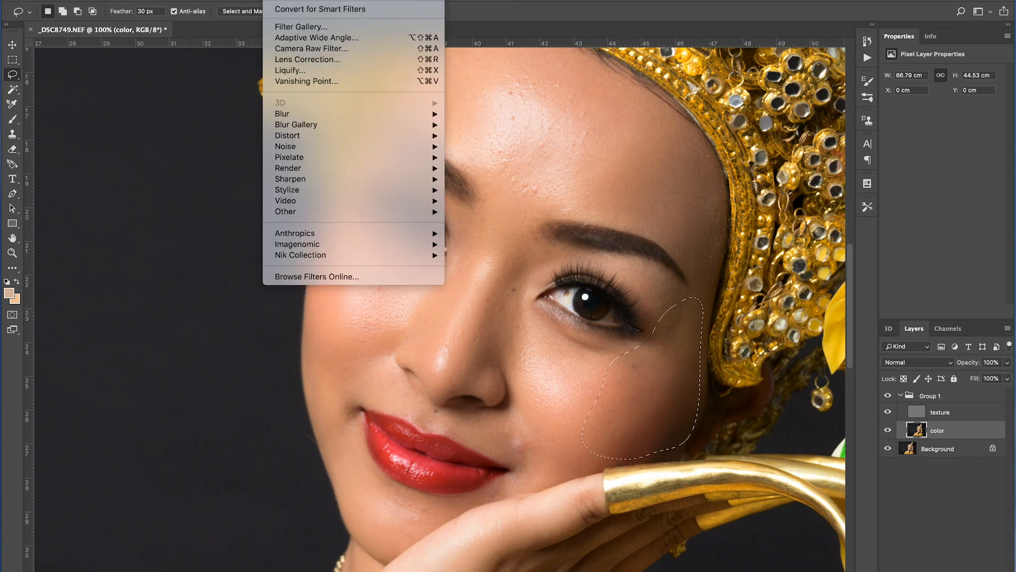
mouse_move(305, 113)
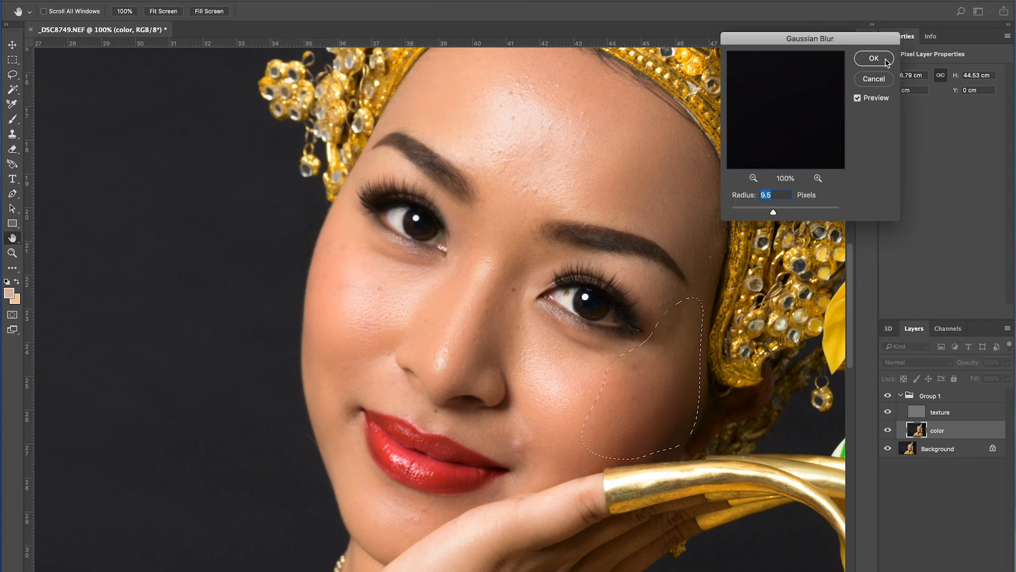
click(878, 59)
mouse_move(613, 345)
mouse_down()
mouse_move(511, 440)
mouse_move(609, 378)
mouse_move(607, 347)
mouse_up()
click(277, 0)
mouse_move(304, 114)
click(487, 157)
drag(499, 336, 518, 198)
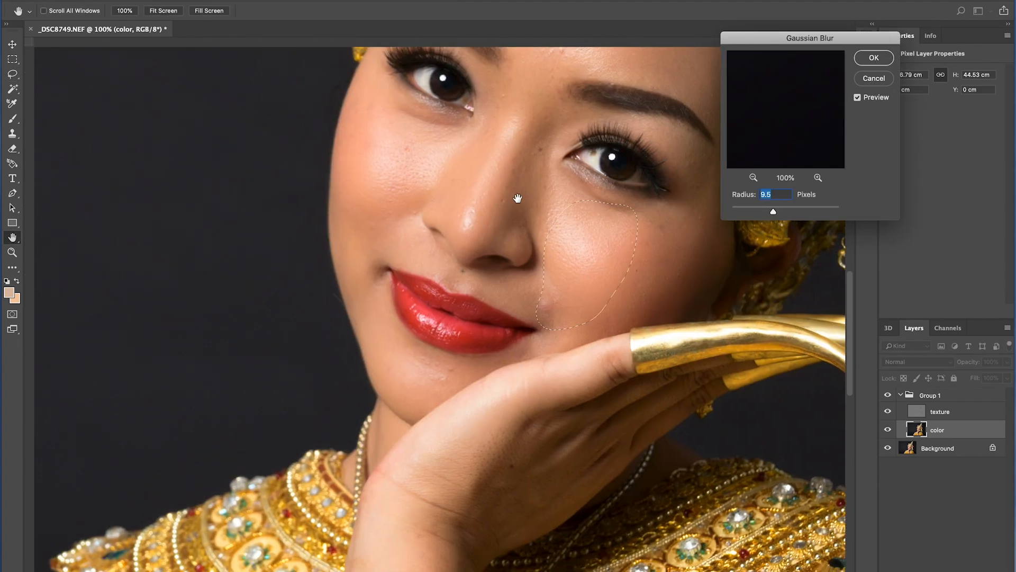
key(Return)
Lasso the left side of the chin and jaw and apply the Gaussian Blur to it.
key(l)
mouse_move(469, 345)
mouse_down()
mouse_move(376, 256)
mouse_move(371, 322)
mouse_move(395, 373)
mouse_move(469, 370)
mouse_up()
click(279, 0)
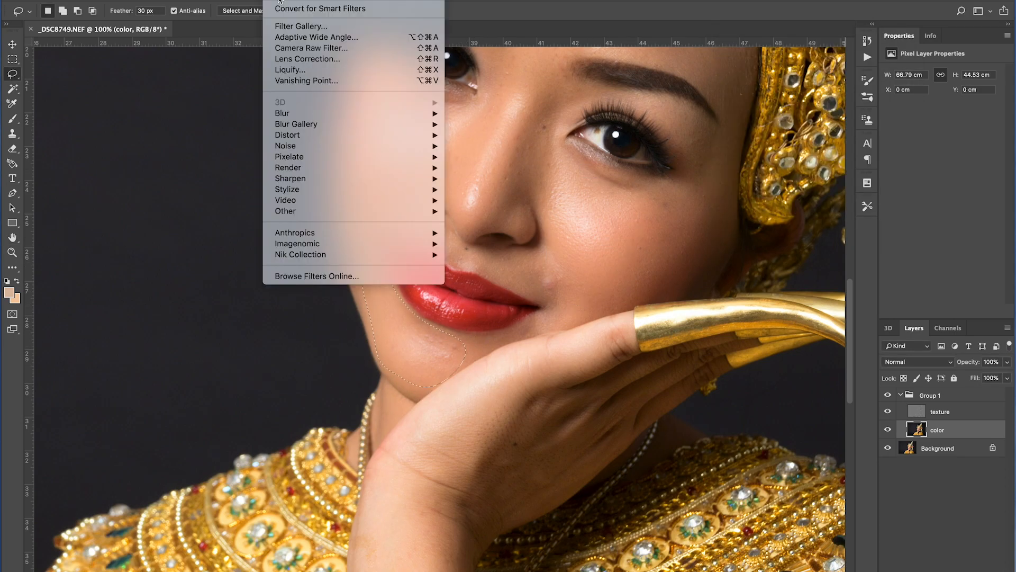
mouse_move(304, 113)
click(487, 156)
key(Return)
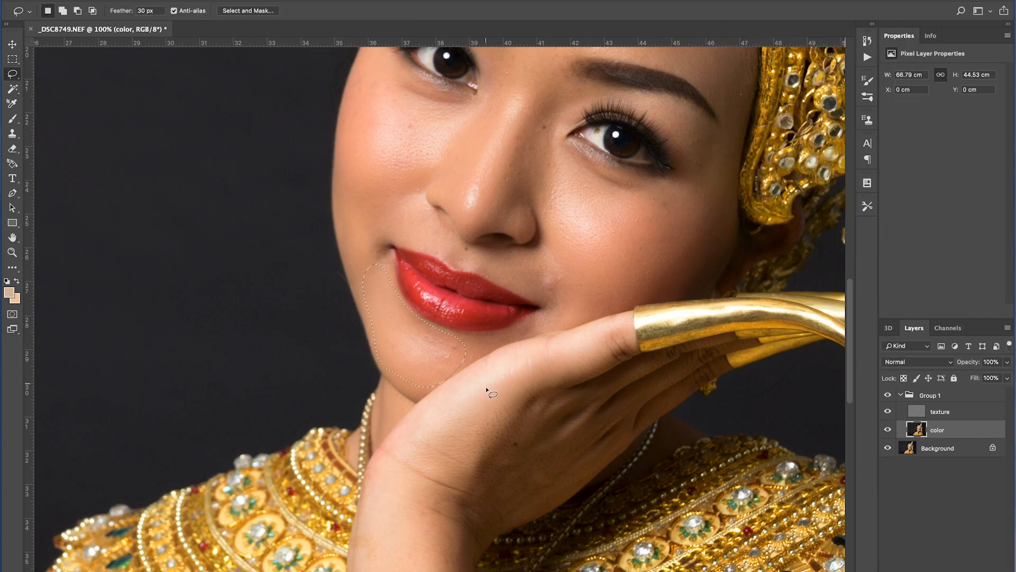
Lasso the back of the hand under the chin and apply the Gaussian Blur to it.
drag(624, 317, 426, 391)
drag(630, 317, 466, 529)
click(281, 1)
mouse_move(296, 116)
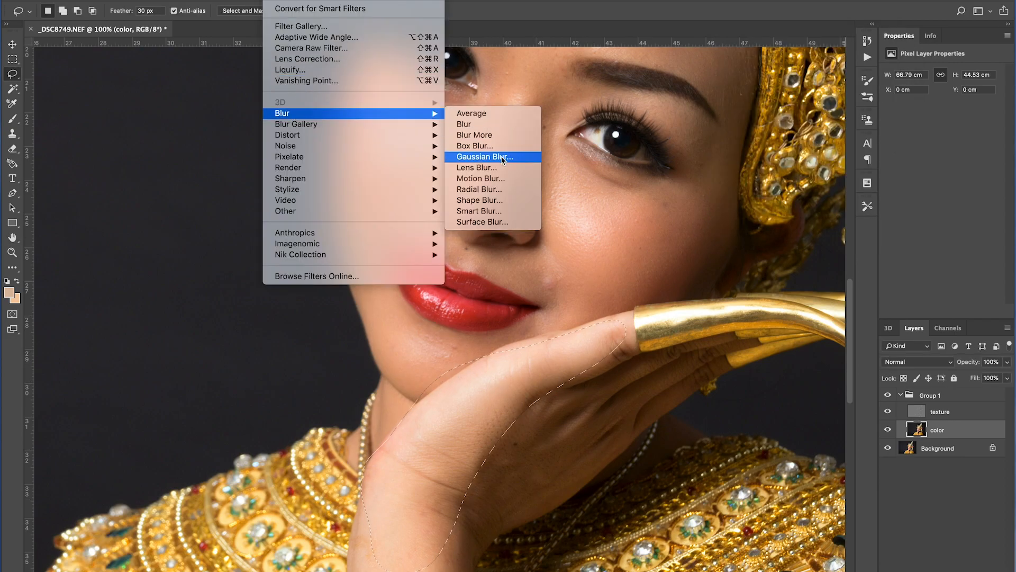
click(485, 157)
key(Return)
Lasso the lower hand and wrist and apply a 9.5-pixel Gaussian Blur to it.
scroll(629, 302, down, 3)
mouse_move(680, 290)
mouse_down()
mouse_move(603, 294)
mouse_move(452, 387)
mouse_move(425, 497)
mouse_move(544, 411)
mouse_move(678, 281)
mouse_up()
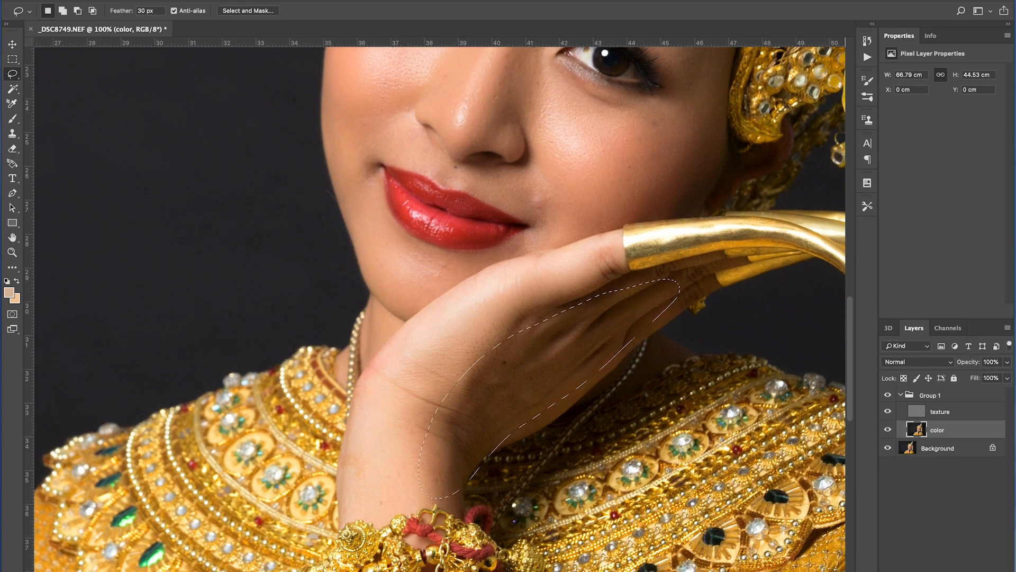
click(281, 1)
mouse_move(296, 114)
click(484, 156)
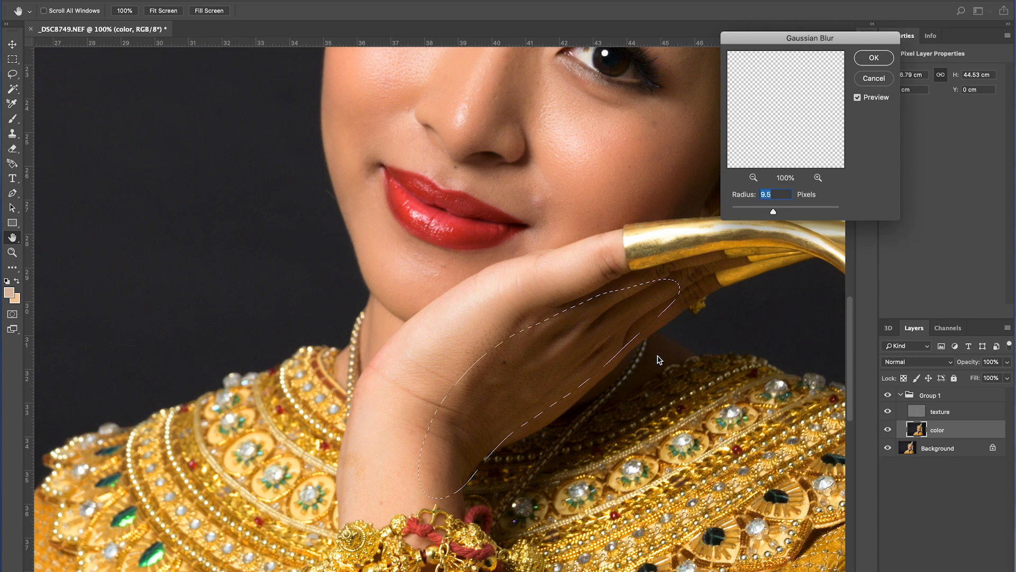
click(882, 58)
Deselect and make the texture layer the active layer.
mouse_move(502, 423)
mouse_down()
mouse_move(502, 251)
mouse_move(487, 417)
mouse_up()
scroll(487, 418, up, 5)
key(ctrl+r)
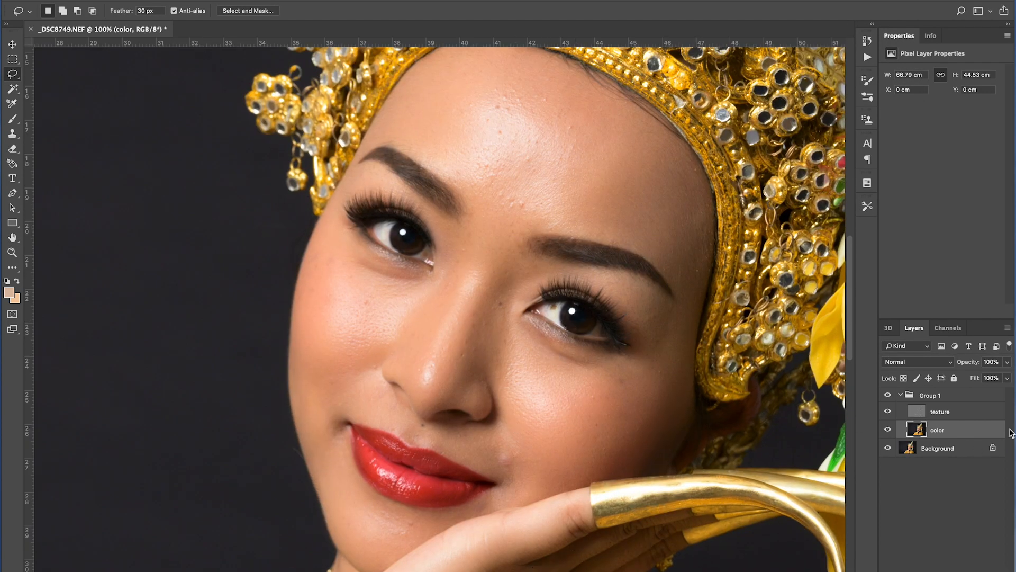
click(951, 412)
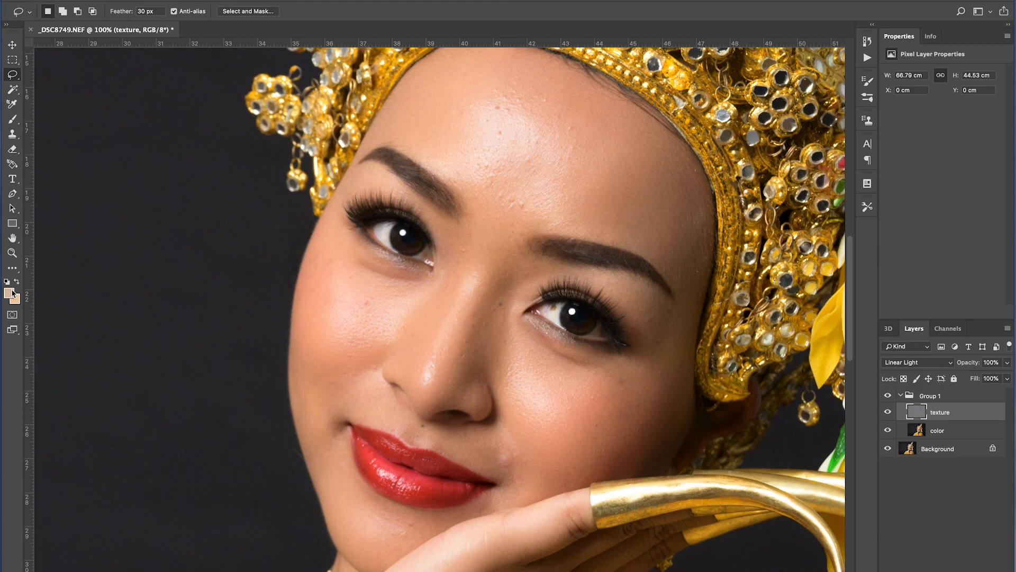
Zoom to 200% on the forehead and try the Healing Brush on a forehead blemish.
click(14, 255)
drag(531, 202, 440, 286)
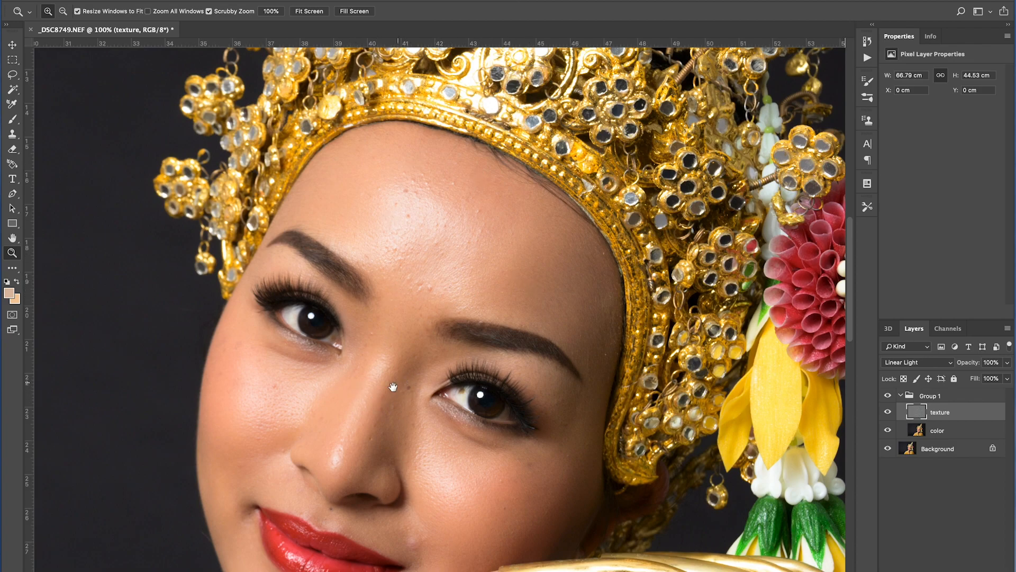
drag(396, 384, 410, 363)
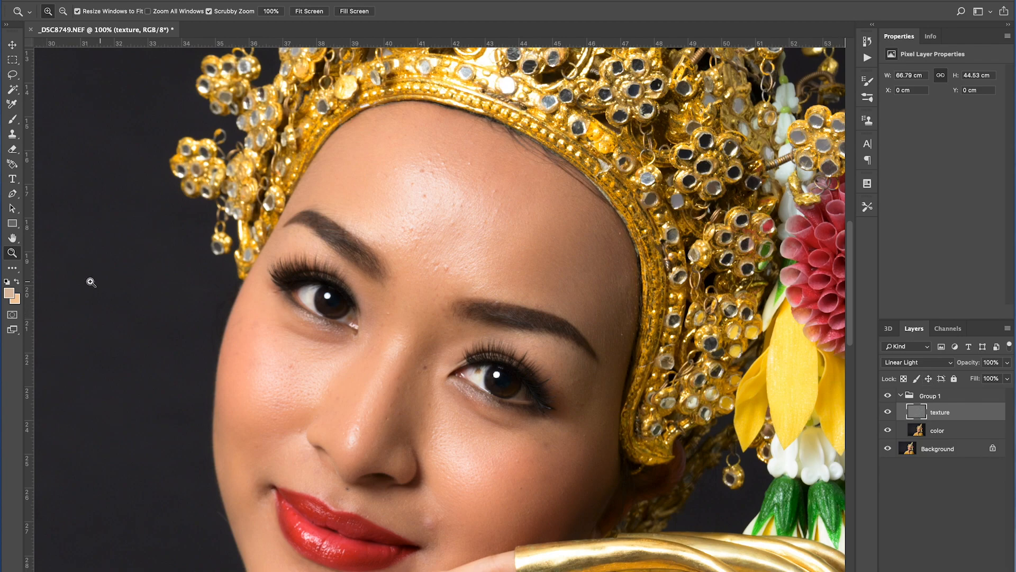
click(440, 192)
drag(501, 238, 458, 302)
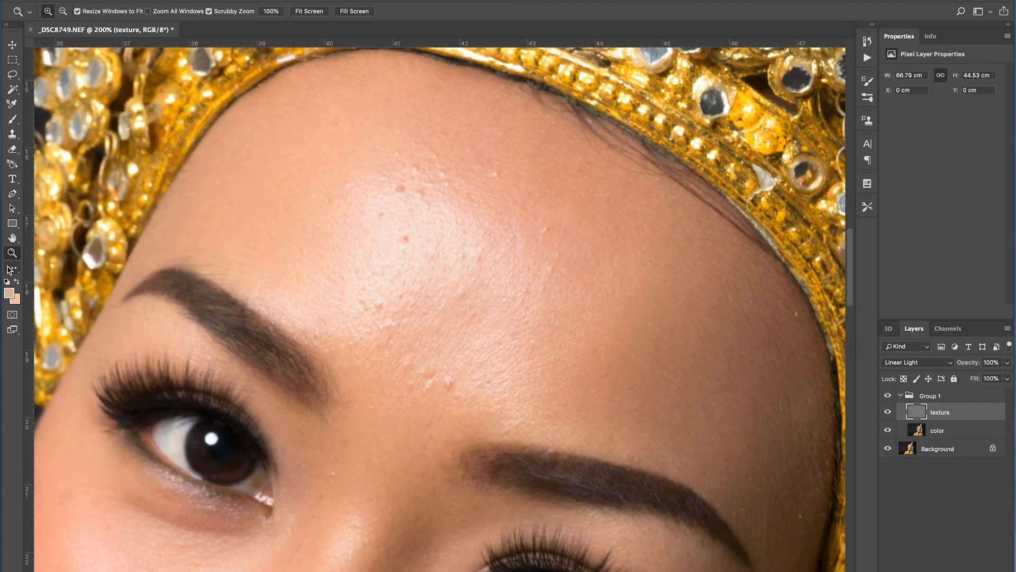
click(11, 268)
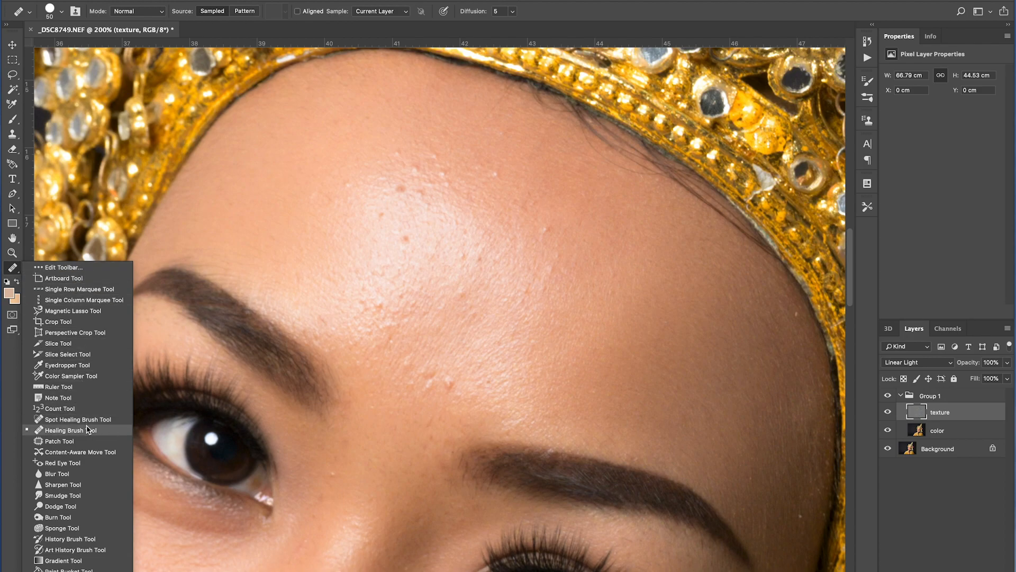
click(88, 432)
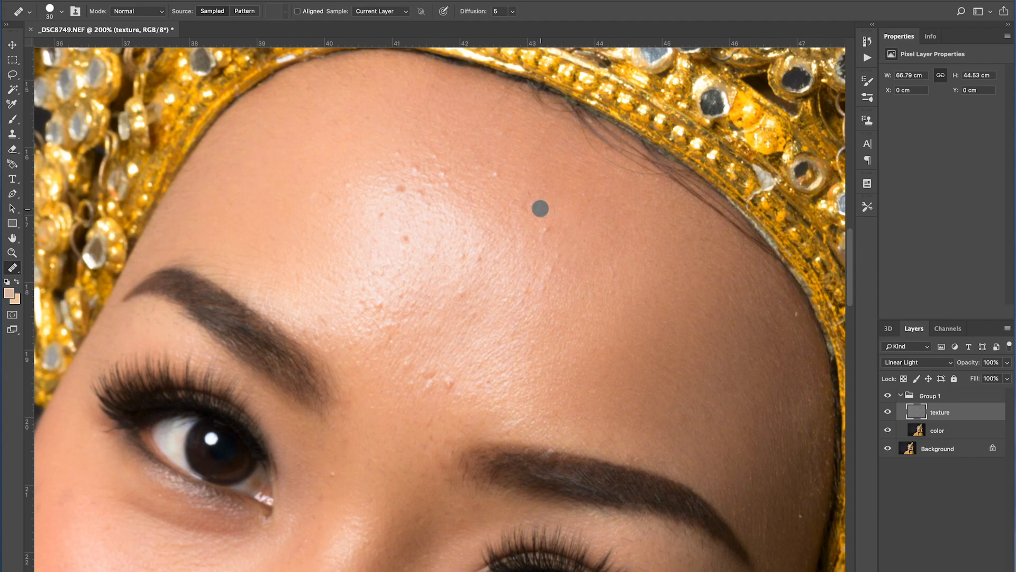
drag(559, 231, 544, 227)
click(446, 383)
Switch to the Clone Stamp and stamp out the bumps across the forehead texture, undoing one stroke.
click(13, 135)
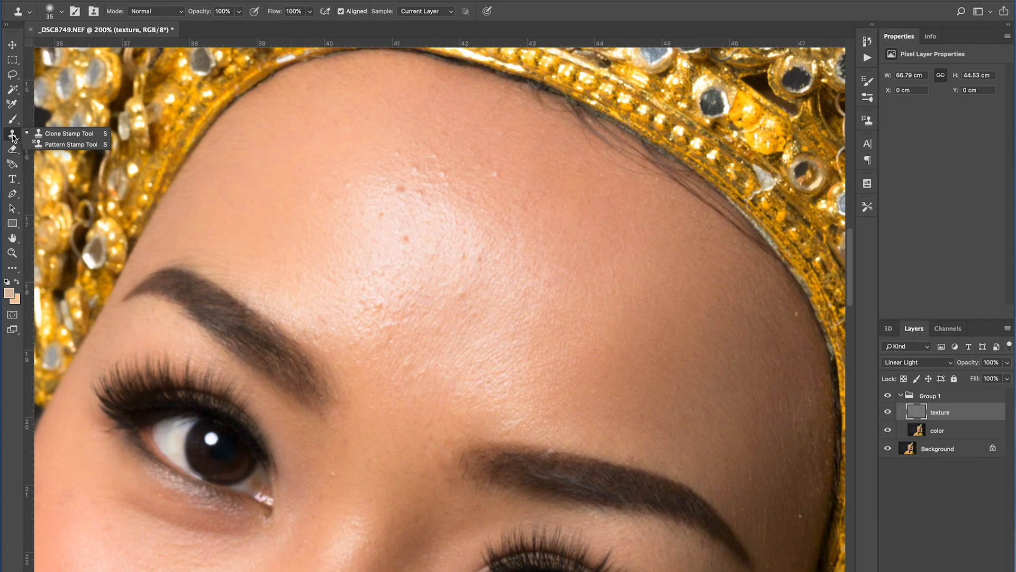
click(18, 270)
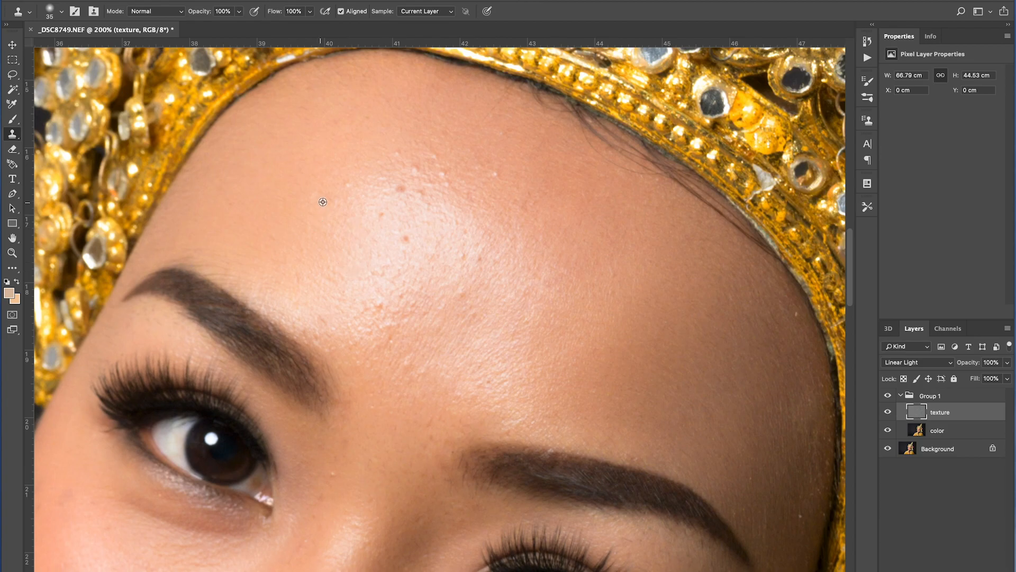
alt+click(302, 211)
alt+click(383, 186)
alt+click(392, 223)
click(380, 216)
alt+click(418, 232)
click(405, 237)
alt+click(425, 219)
click(422, 188)
click(443, 173)
alt+click(359, 314)
click(358, 298)
alt+click(362, 290)
click(380, 306)
alt+click(351, 335)
click(358, 318)
alt+click(349, 350)
click(333, 339)
alt+click(490, 300)
click(373, 263)
key(ctrl+z)
alt+click(377, 379)
drag(357, 361, 366, 362)
click(420, 372)
alt+click(499, 406)
click(510, 425)
alt+click(564, 456)
click(553, 455)
Clone away spots on the nose and the mole above the upper lip.
scroll(583, 360, down, 2)
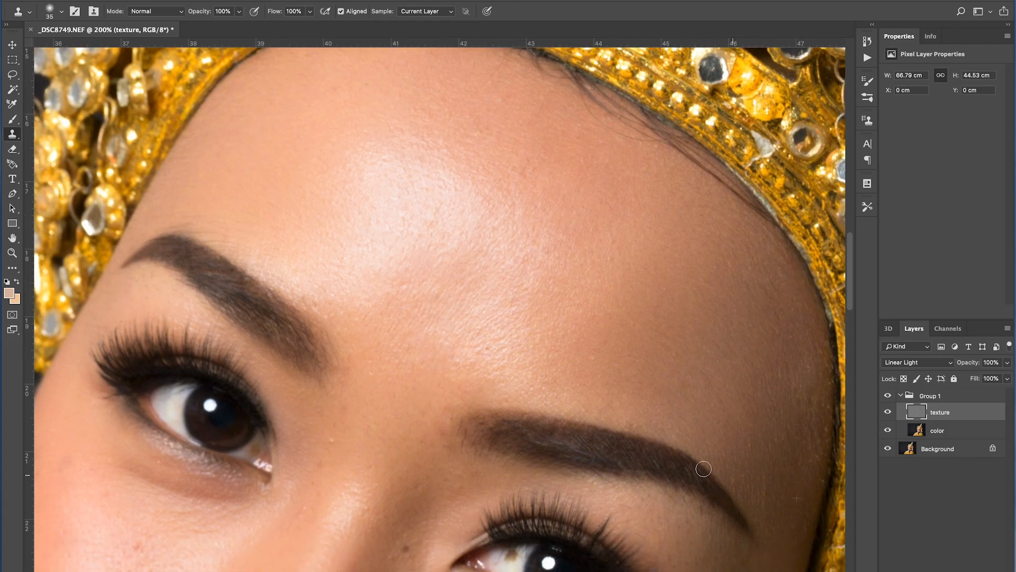
scroll(582, 381, down, 10)
scroll(582, 381, left, 3)
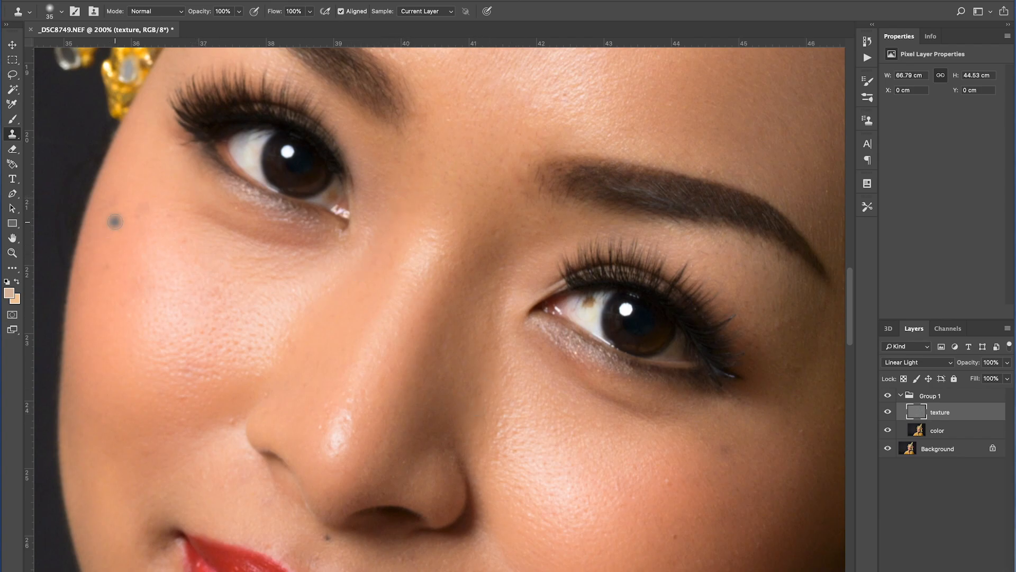
scroll(370, 227, down, 5)
scroll(370, 227, left, 3)
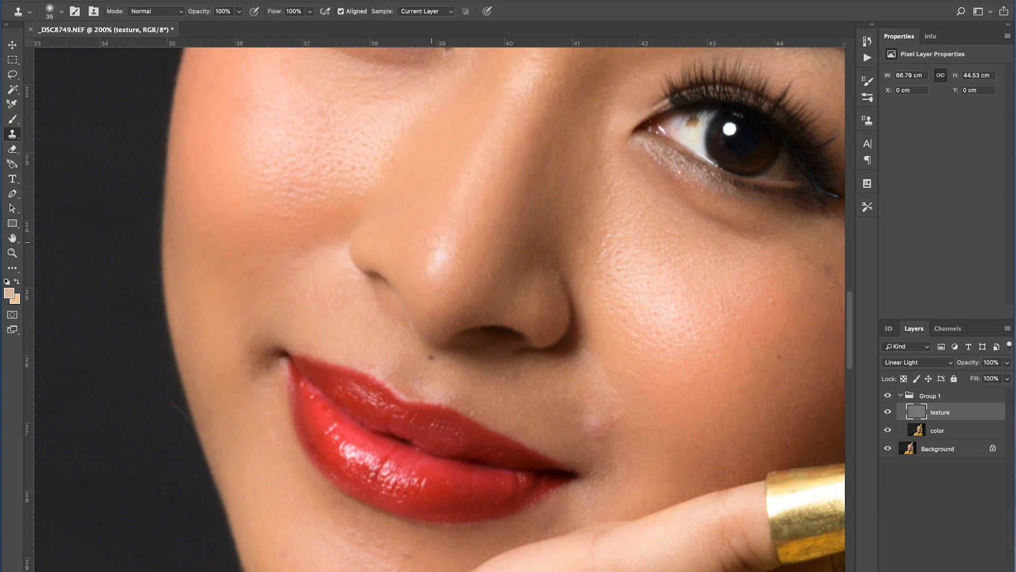
drag(453, 250, 428, 264)
alt+click(433, 370)
click(431, 360)
Set the Clone Stamp brush size to 45 and clone out a spot on the chin.
key(bracketleft)
key(bracketleft)
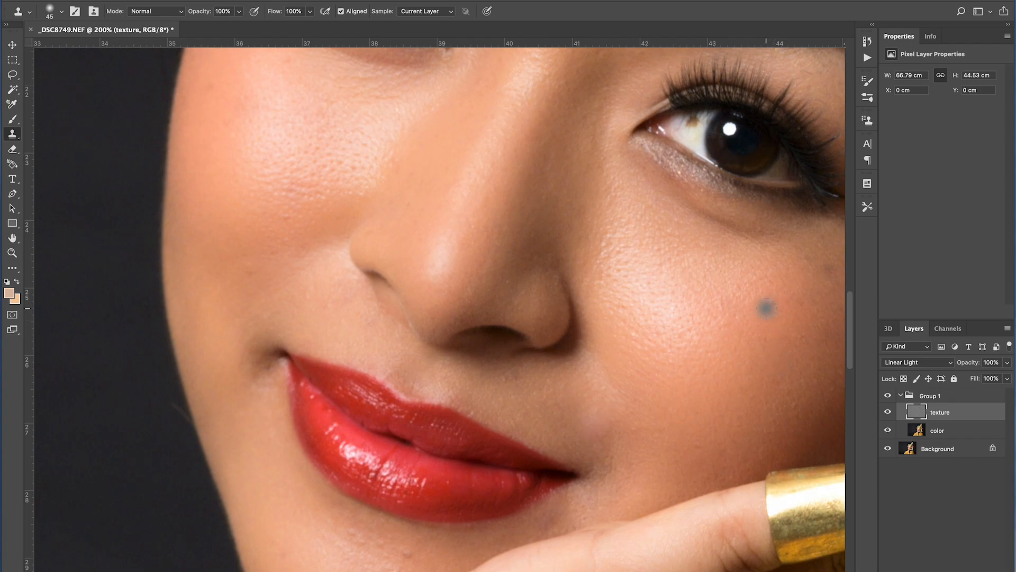
scroll(710, 302, right, 5)
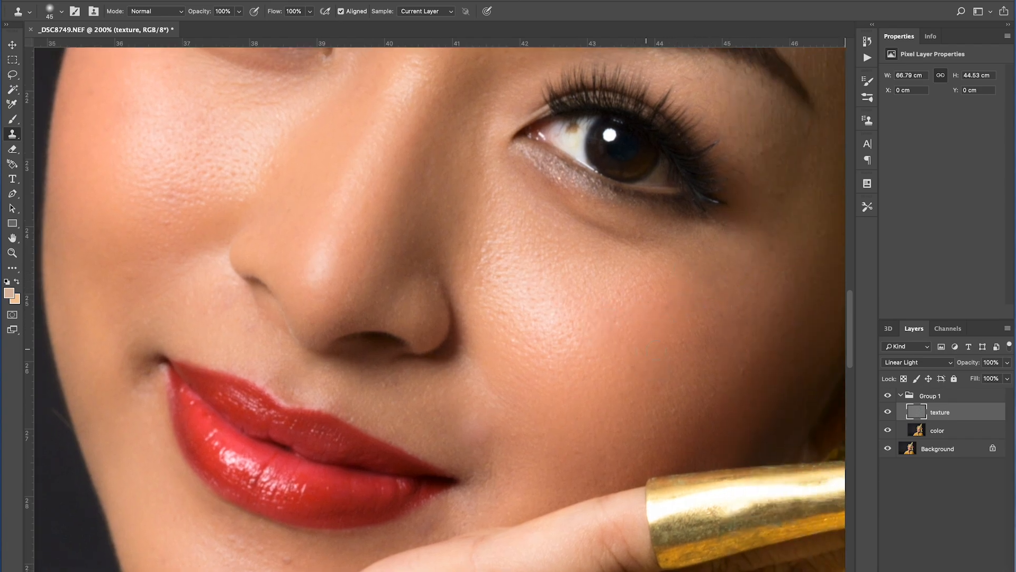
scroll(397, 420, down, 8)
scroll(397, 420, left, 8)
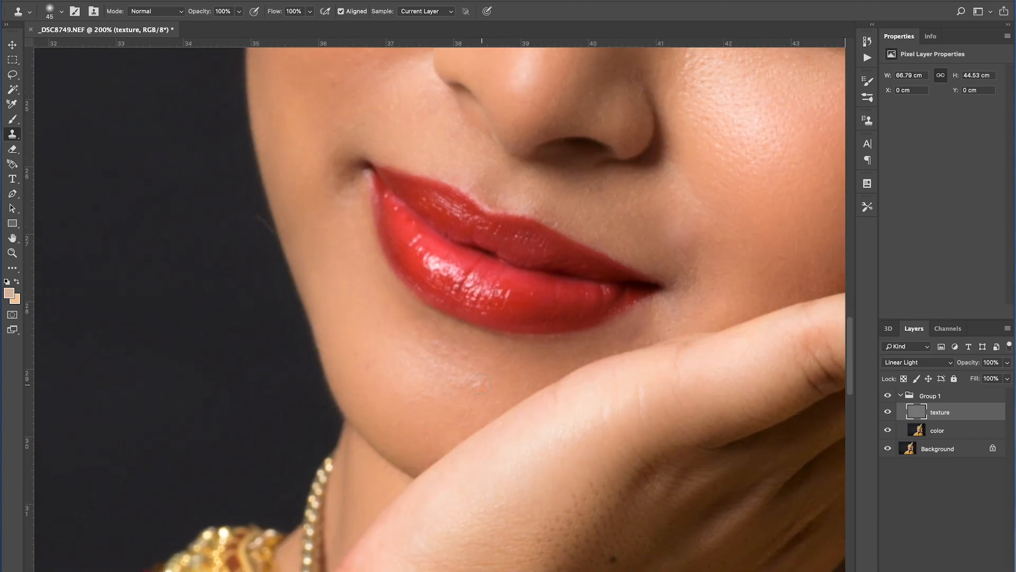
alt+click(425, 357)
Enlarge the Clone Stamp brush to 60 and clone out blemishes on the wrist.
scroll(535, 341, up, 5)
scroll(535, 341, right, 3)
scroll(626, 363, down, 5)
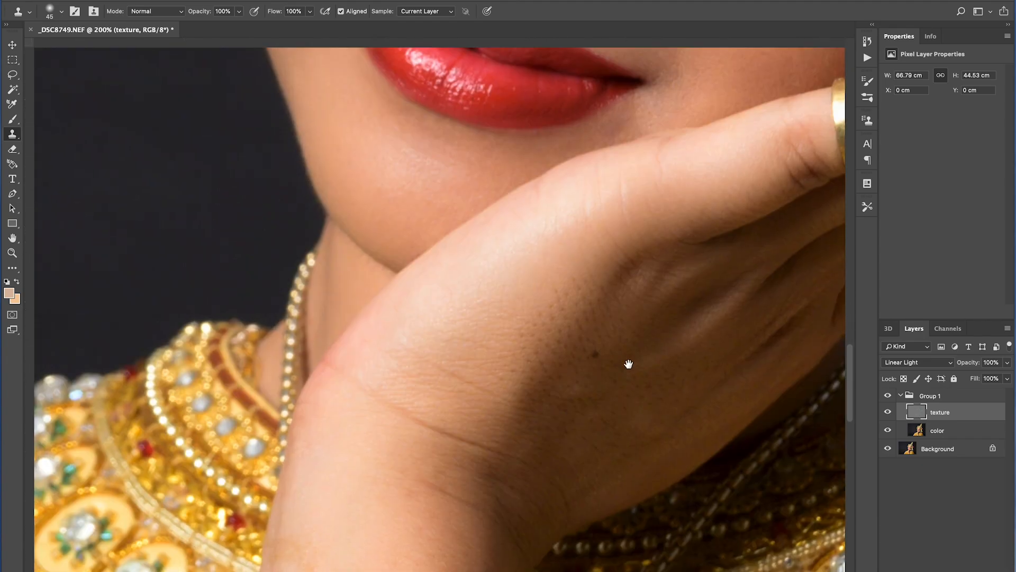
scroll(529, 370, down, 3)
scroll(529, 370, left, 2)
key(])
key(])
alt+click(378, 349)
click(369, 368)
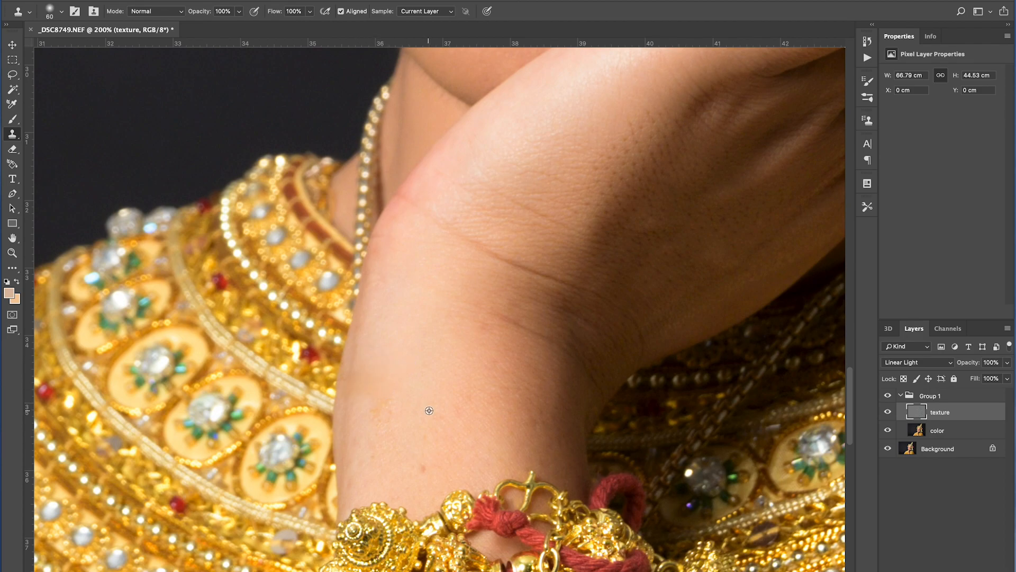
alt+click(391, 414)
drag(373, 402, 375, 411)
Zoom around the cheeks and out to 66.7% to inspect the retouched portrait.
click(12, 253)
alt+click(442, 295)
alt+click(442, 294)
drag(476, 217, 460, 408)
click(497, 307)
click(352, 164)
key(j)
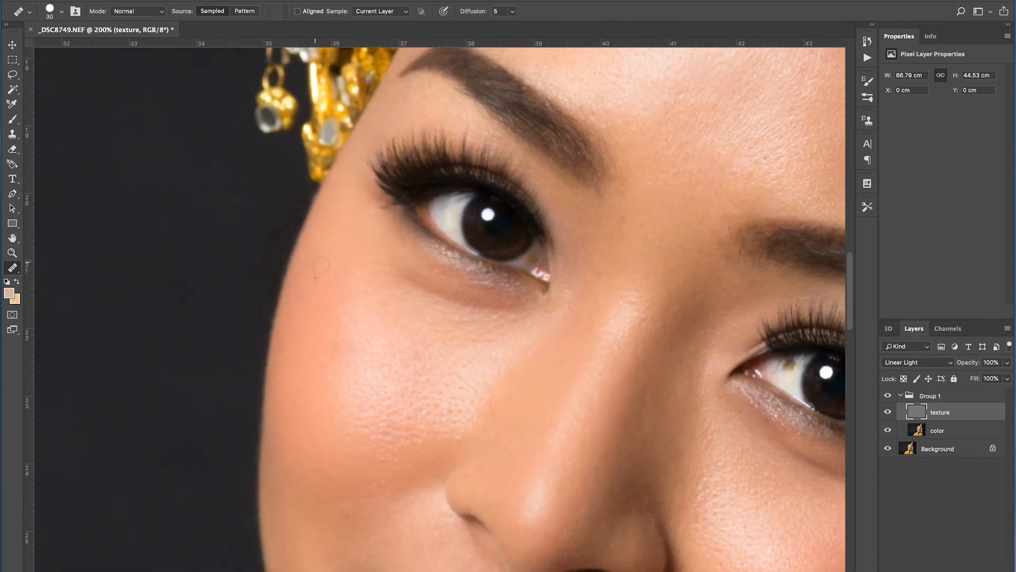
click(12, 253)
alt+click(529, 312)
alt+click(529, 312)
mouse_move(579, 382)
mouse_down()
mouse_move(521, 303)
mouse_move(471, 346)
mouse_up()
click(460, 294)
click(13, 268)
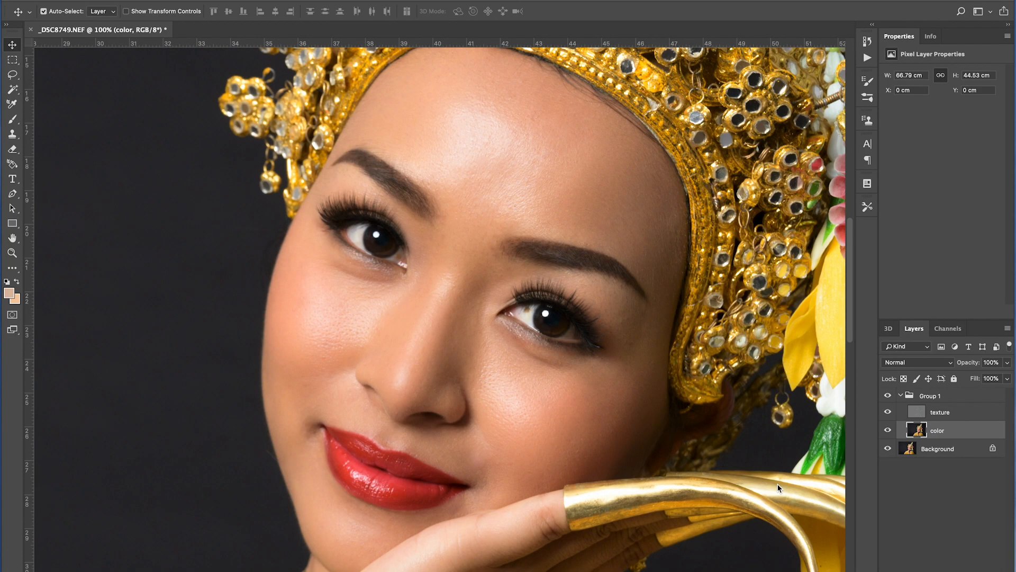
click(12, 252)
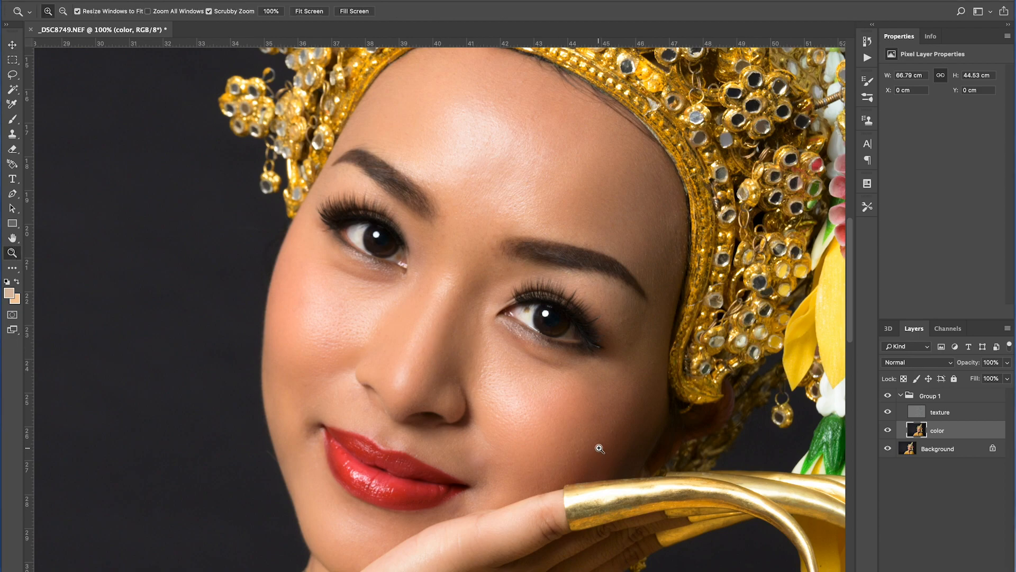
alt+click(560, 395)
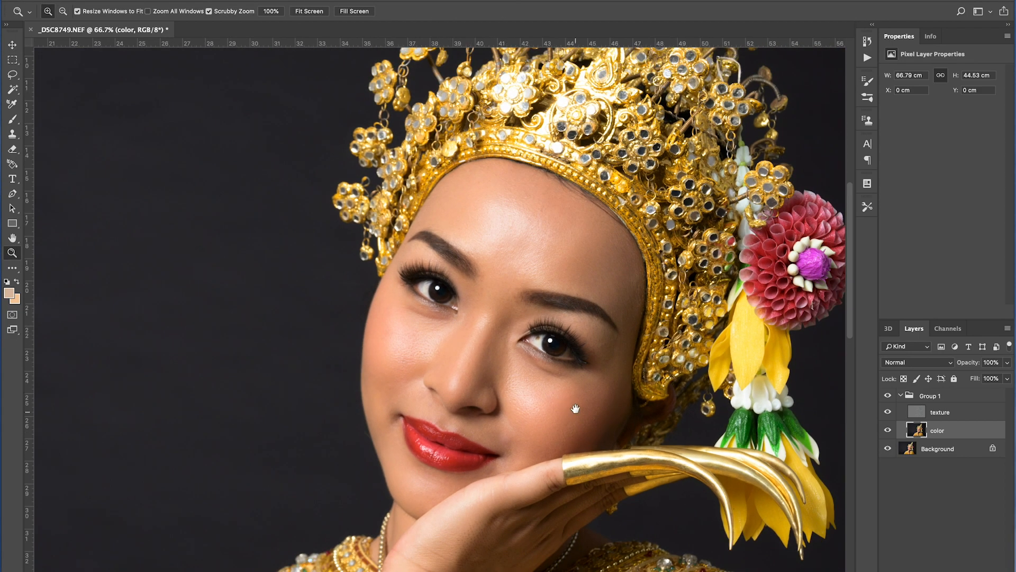
drag(573, 408, 556, 378)
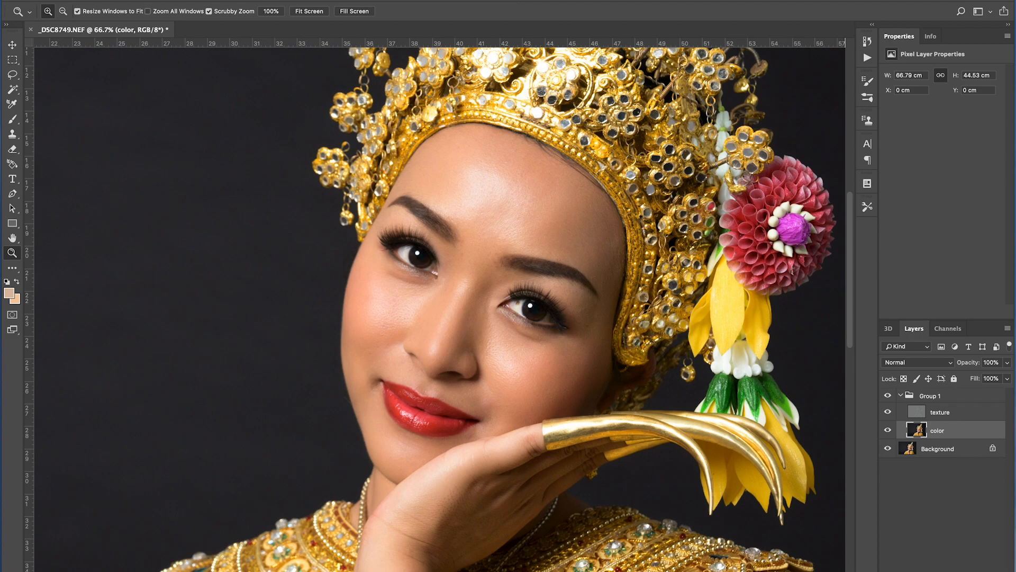
Add a new blank layer above the color layer and select the Brush tool.
key(ctrl+alt+shift+n)
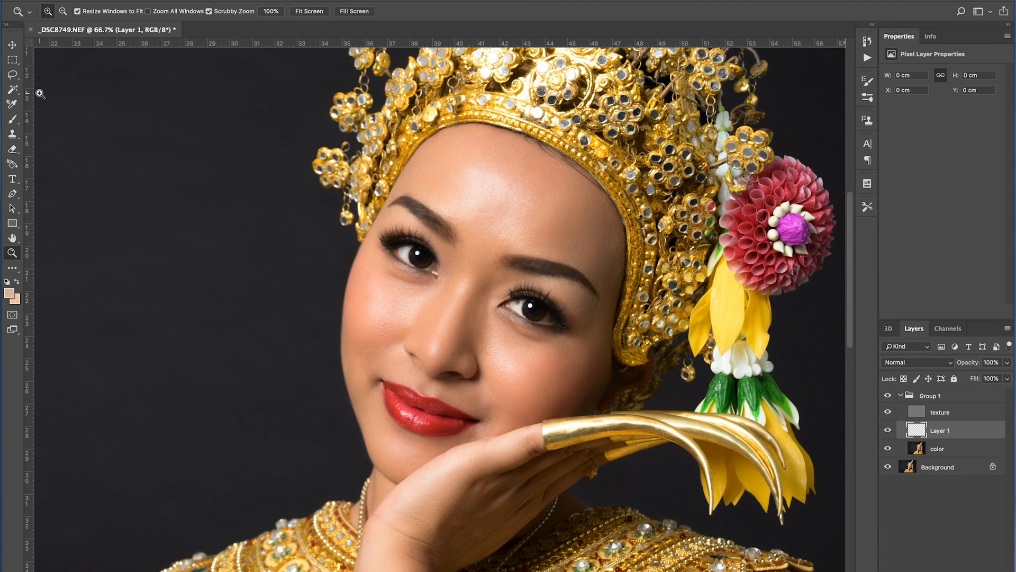
click(521, 271)
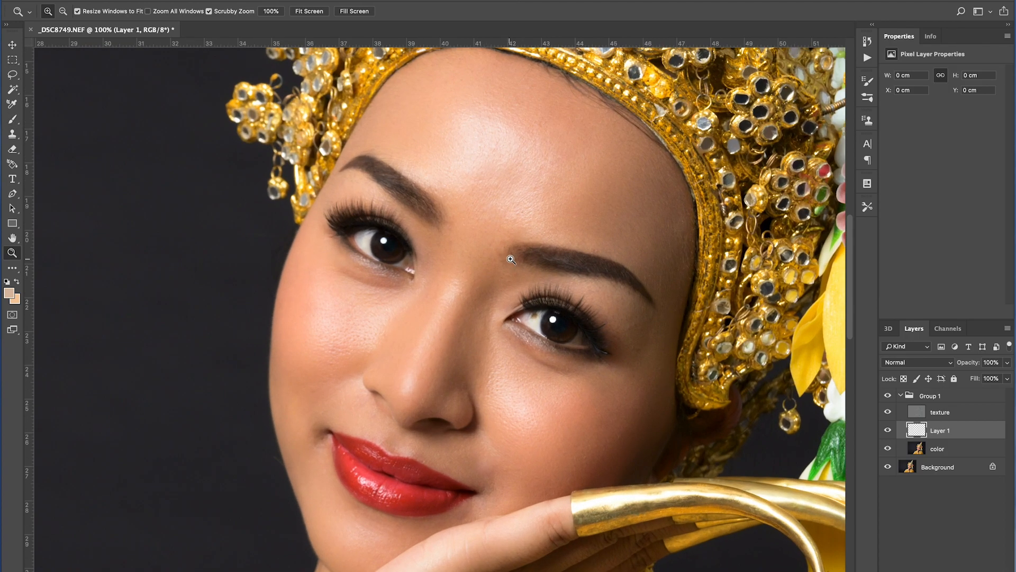
scroll(507, 259, up, 1)
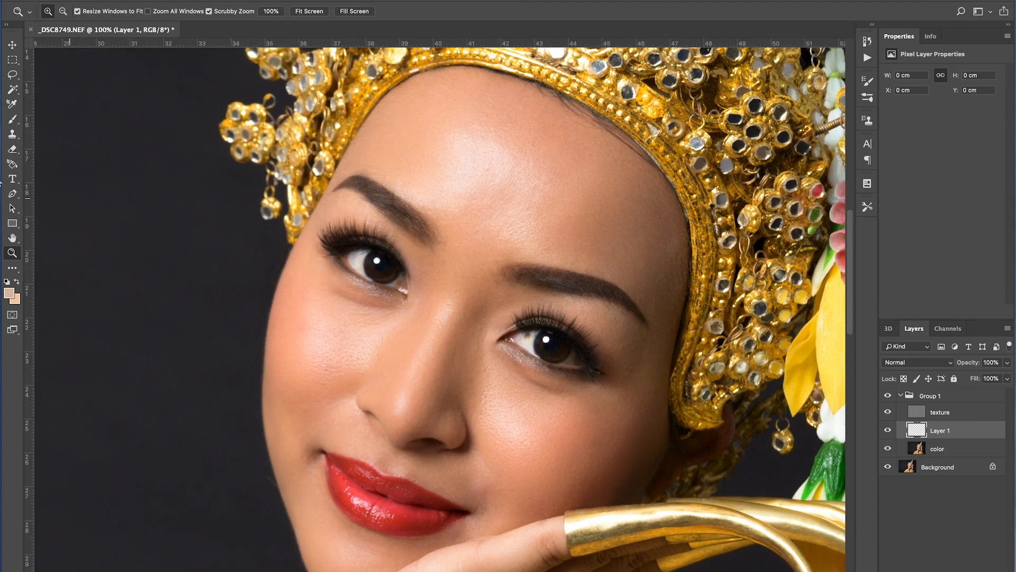
click(13, 120)
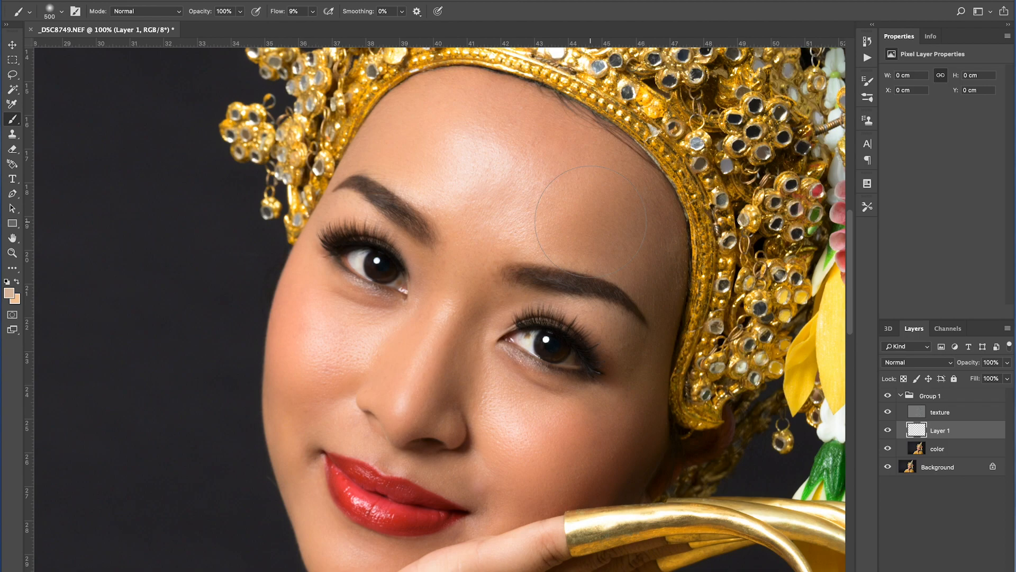
Set the brush size to 200 and flow to 6%, sample a skin tone and paint over the forehead on the new layer.
key(bracketleft)
key(bracketleft)
key(bracketleft)
key(bracketleft)
click(312, 11)
drag(313, 26, 312, 27)
key(bracketleft)
alt+click(421, 130)
mouse_move(440, 131)
mouse_down()
mouse_move(505, 152)
mouse_move(455, 147)
mouse_move(504, 136)
mouse_move(464, 173)
mouse_move(463, 200)
mouse_move(526, 148)
mouse_up()
alt+click(436, 115)
alt+click(543, 163)
alt+click(390, 159)
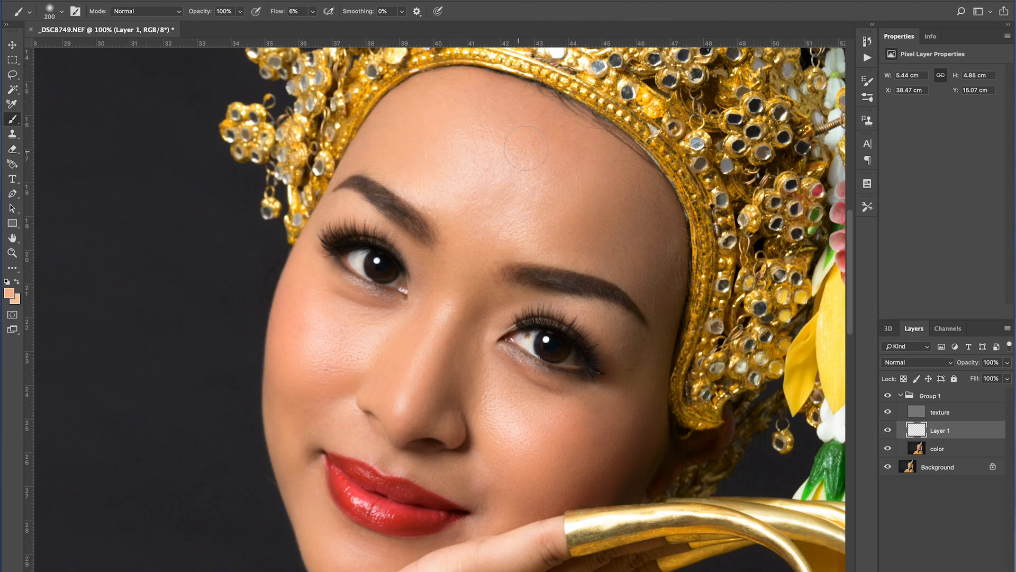
Paint soft skin-tone strokes across the upper forehead and down between the brows.
alt+click(498, 112)
drag(498, 117, 476, 162)
alt+click(567, 180)
mouse_move(552, 192)
mouse_down()
mouse_move(503, 196)
mouse_move(459, 255)
mouse_up()
alt+click(465, 175)
drag(457, 219, 456, 279)
alt+click(469, 204)
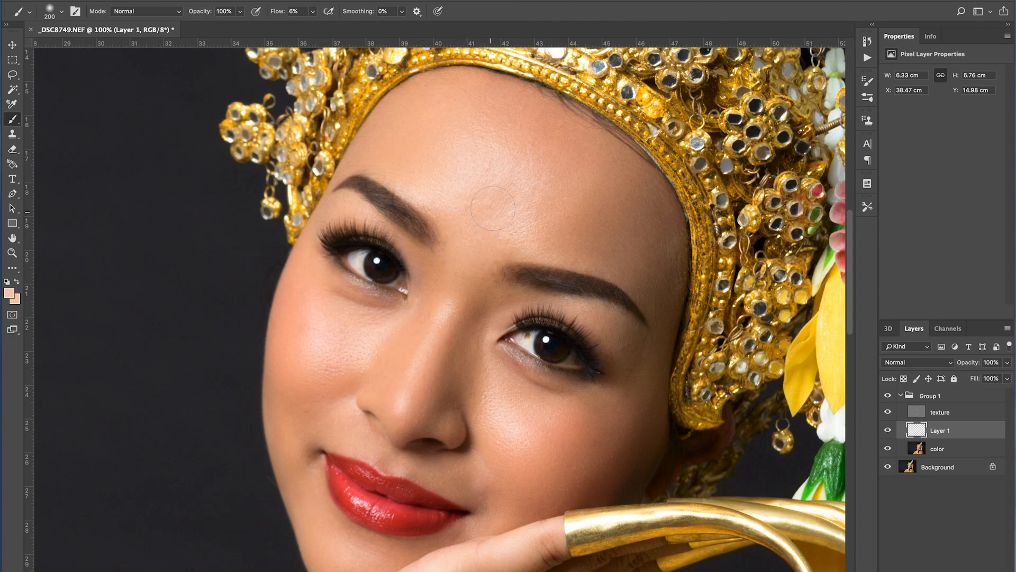
Reduce the brush to 100 and paint over the forehead just above the inner eyebrows.
key(bracketleft)
alt+click(475, 170)
drag(469, 201, 479, 216)
alt+click(533, 210)
alt+click(455, 204)
mouse_move(450, 246)
mouse_down()
mouse_move(450, 290)
mouse_move(450, 273)
mouse_up()
Paint skin tone along the nose bridge and beside the left side of the nose.
drag(428, 322, 422, 345)
key([)
alt+click(456, 201)
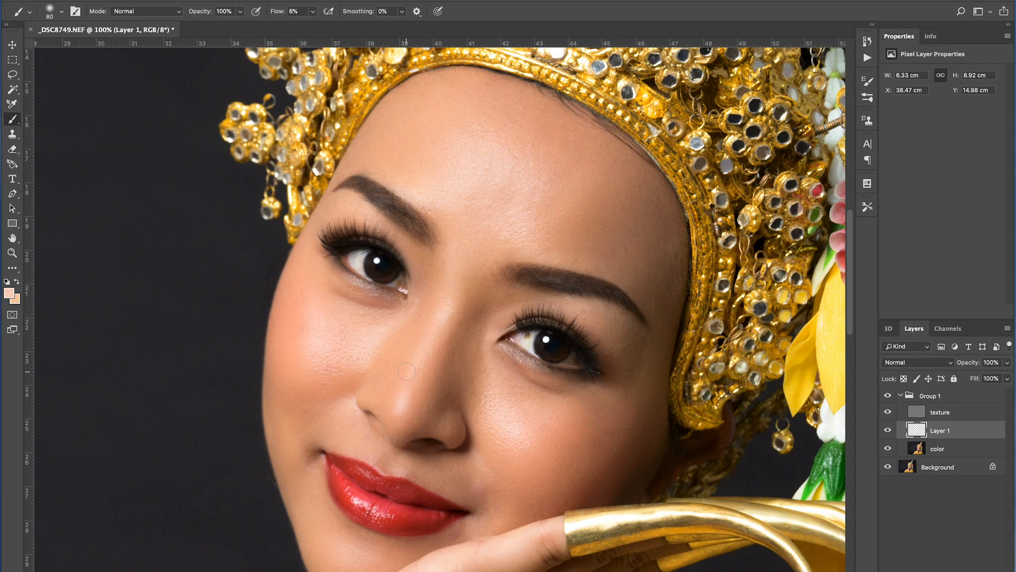
alt+click(447, 313)
drag(402, 389, 408, 379)
drag(404, 389, 409, 386)
alt+click(400, 405)
key(bracketright)
key(bracketright)
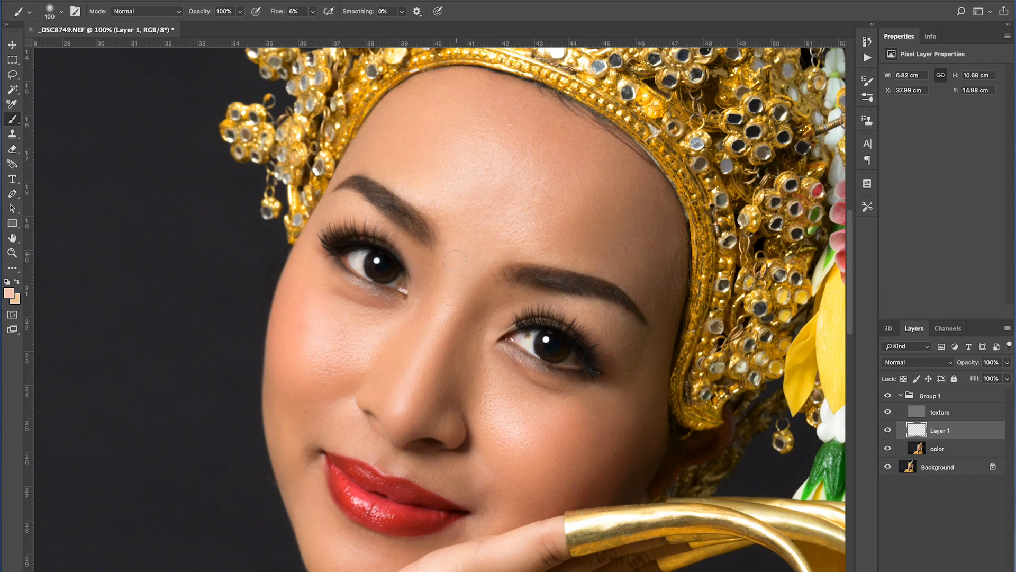
Enlarge the brush to 125 and paint over the left cheek below the eye.
alt+click(436, 196)
alt+click(336, 303)
drag(337, 302, 375, 312)
alt+click(360, 329)
mouse_move(358, 324)
mouse_down()
mouse_move(338, 320)
mouse_move(383, 313)
mouse_move(319, 286)
mouse_up()
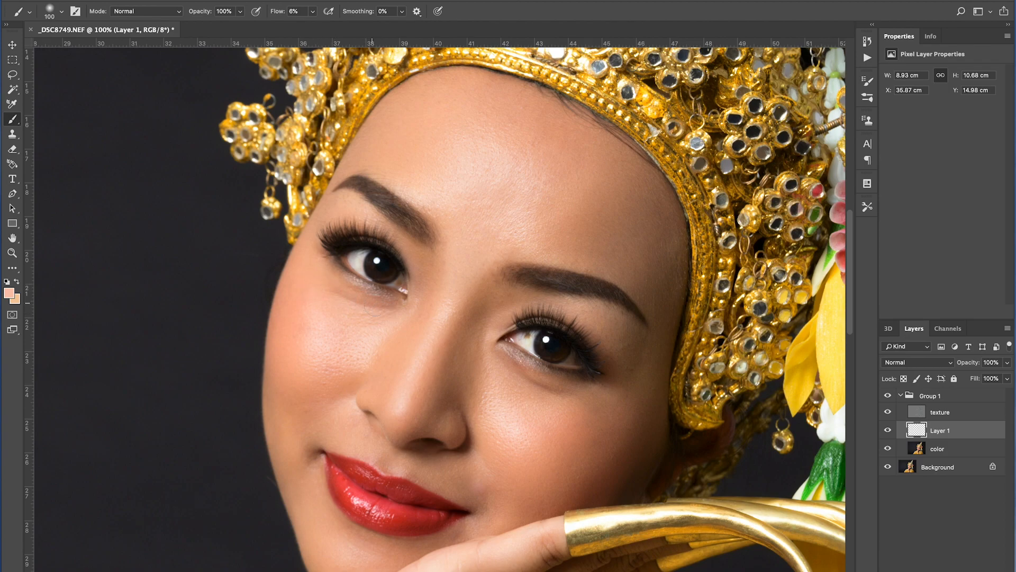
alt+click(321, 324)
key(bracketright)
alt+click(321, 332)
mouse_move(322, 331)
mouse_down()
mouse_move(353, 342)
mouse_move(320, 354)
mouse_move(347, 357)
mouse_move(315, 358)
mouse_move(350, 349)
mouse_move(332, 355)
mouse_move(328, 327)
mouse_up()
alt+click(366, 338)
alt+click(321, 337)
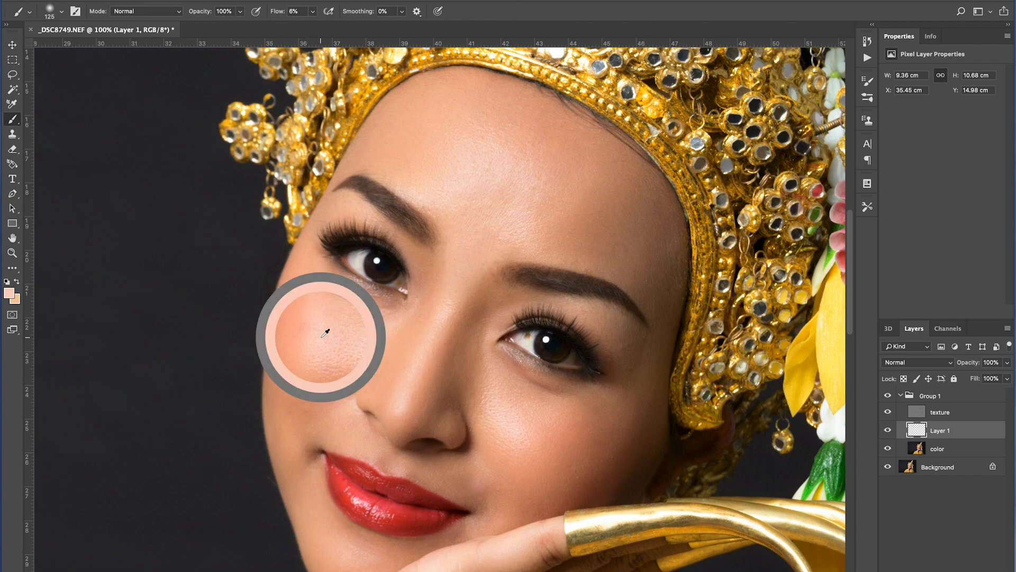
drag(304, 304, 310, 388)
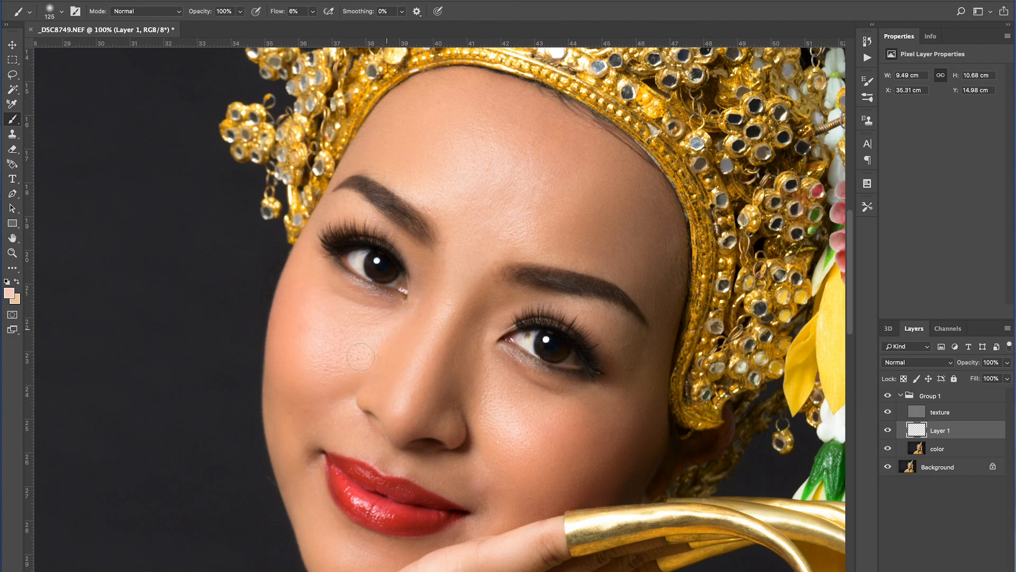
Set the brush to 100 and paint over the right cheek beside the nose, varying the brush size.
key(bracketleft)
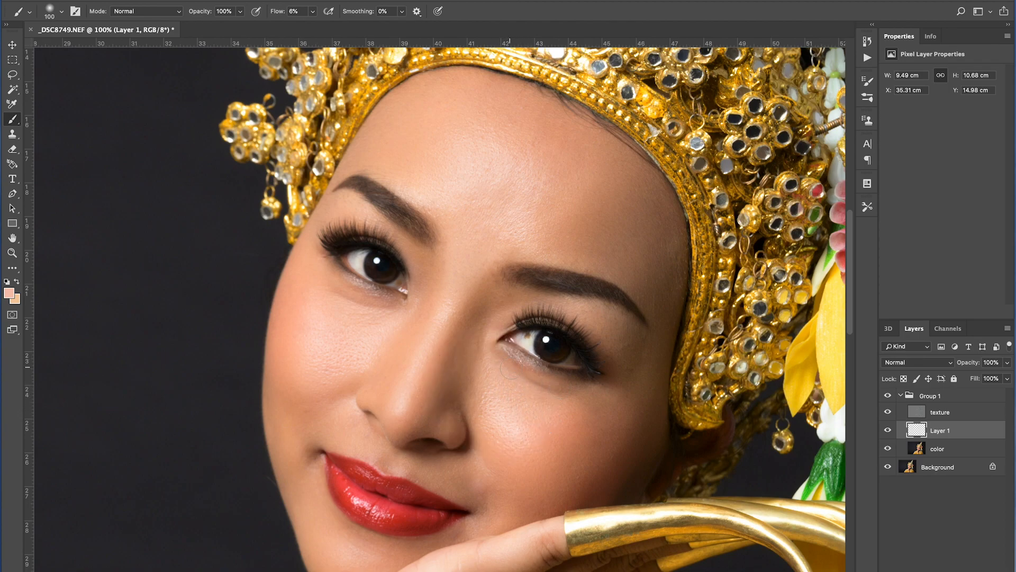
alt+click(483, 377)
alt+click(492, 335)
alt+click(483, 382)
click(483, 425)
alt+click(505, 405)
key(bracketright)
mouse_move(509, 415)
mouse_down()
mouse_move(524, 430)
mouse_move(533, 413)
mouse_up()
alt+click(521, 413)
key(bracketleft)
scroll(518, 426, down, 1)
alt+click(518, 427)
drag(511, 437, 552, 419)
drag(487, 402, 507, 456)
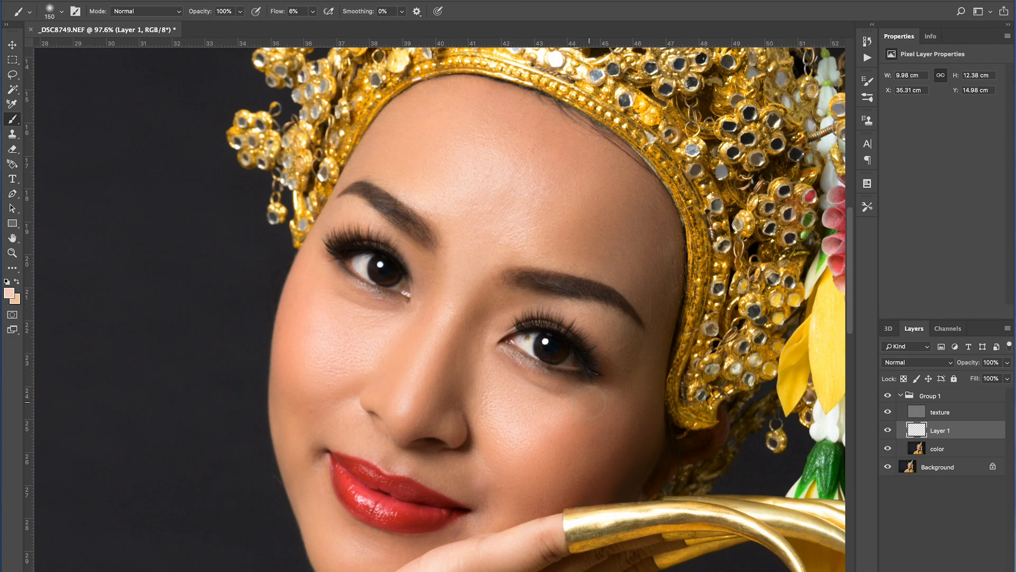
With a 160 brush, paint over the left cheek, the skin below the lips and the right cheek.
alt+click(321, 338)
drag(340, 340, 341, 363)
alt+click(496, 431)
alt+click(513, 428)
alt+click(321, 367)
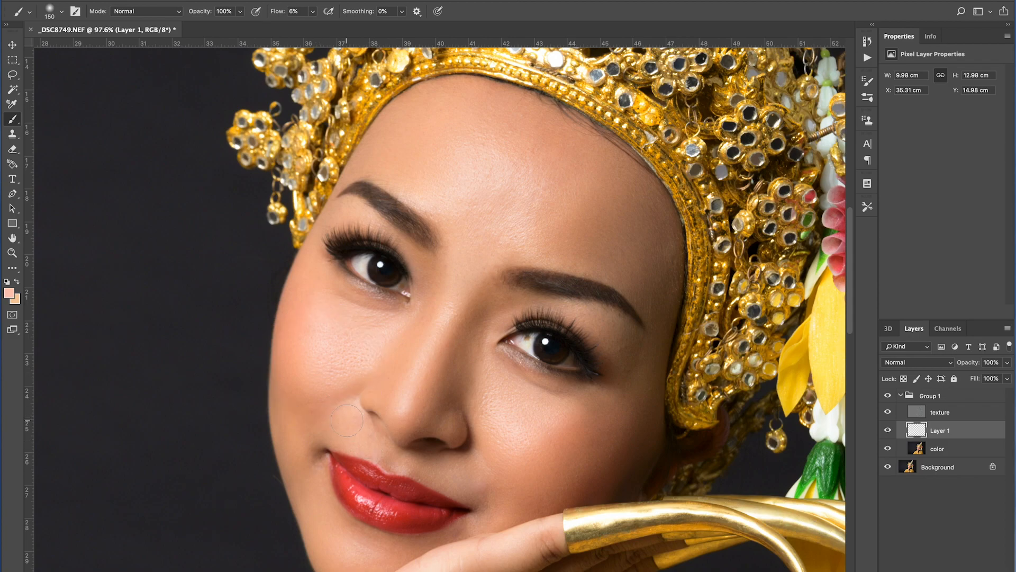
alt+click(496, 491)
alt+click(431, 467)
alt+click(436, 472)
alt+click(445, 479)
alt+click(484, 410)
drag(506, 459, 570, 362)
drag(353, 434, 374, 402)
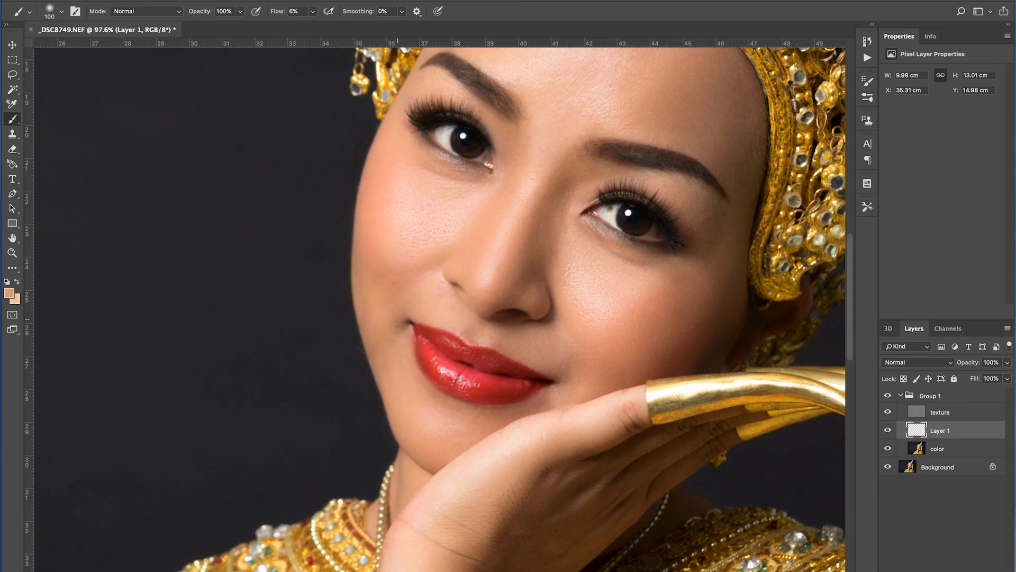
Paint over the lower left cheek and the chin area near the hand.
alt+click(385, 313)
alt+click(386, 295)
drag(369, 263, 420, 264)
drag(374, 288, 377, 303)
drag(560, 376, 561, 386)
alt+click(437, 426)
alt+click(438, 421)
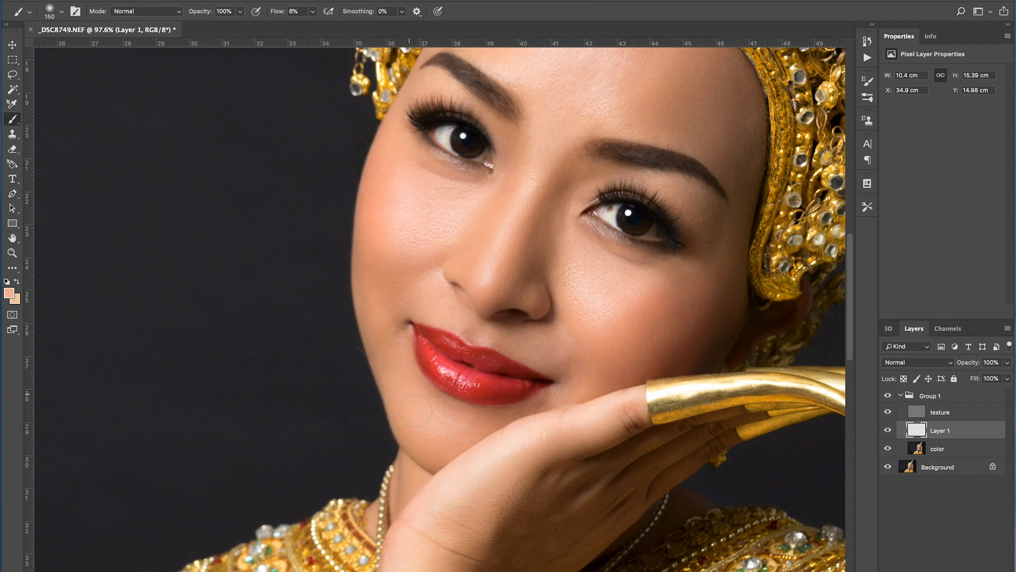
alt+click(431, 431)
Set the brush to 90, sample a darker brown and paint over the inner end of the left eyebrow.
drag(543, 174, 507, 249)
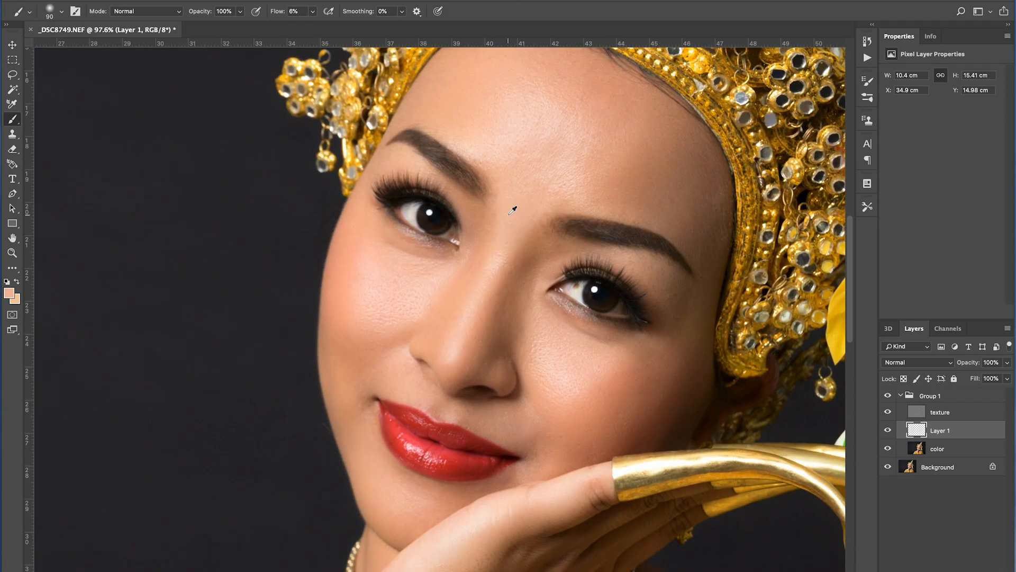
alt+click(481, 185)
alt+click(479, 217)
alt+click(484, 194)
alt+click(470, 185)
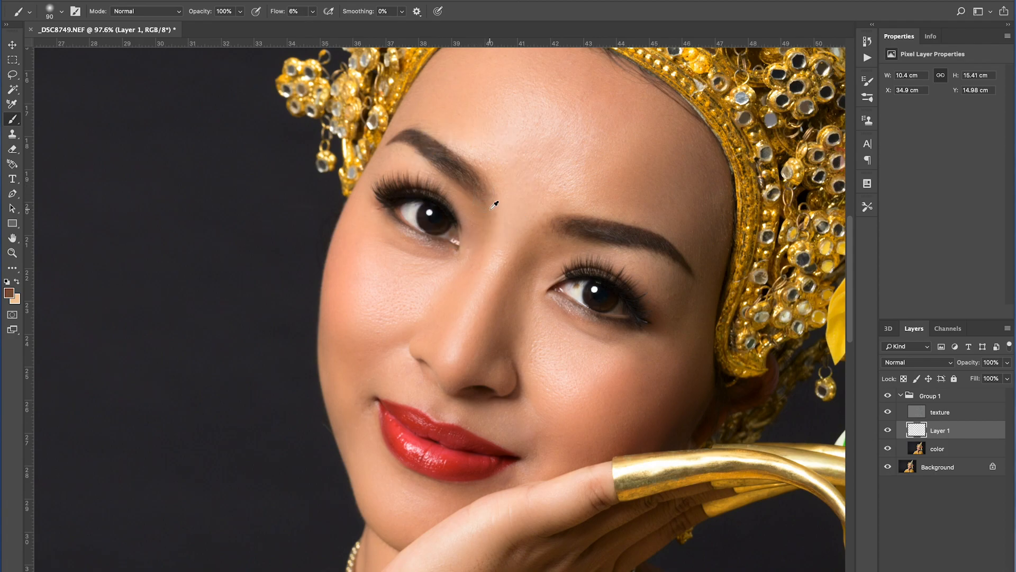
alt+click(485, 198)
Paint the darker brown along the inner end of the right eyebrow.
alt+click(561, 224)
alt+click(571, 227)
drag(556, 225, 538, 239)
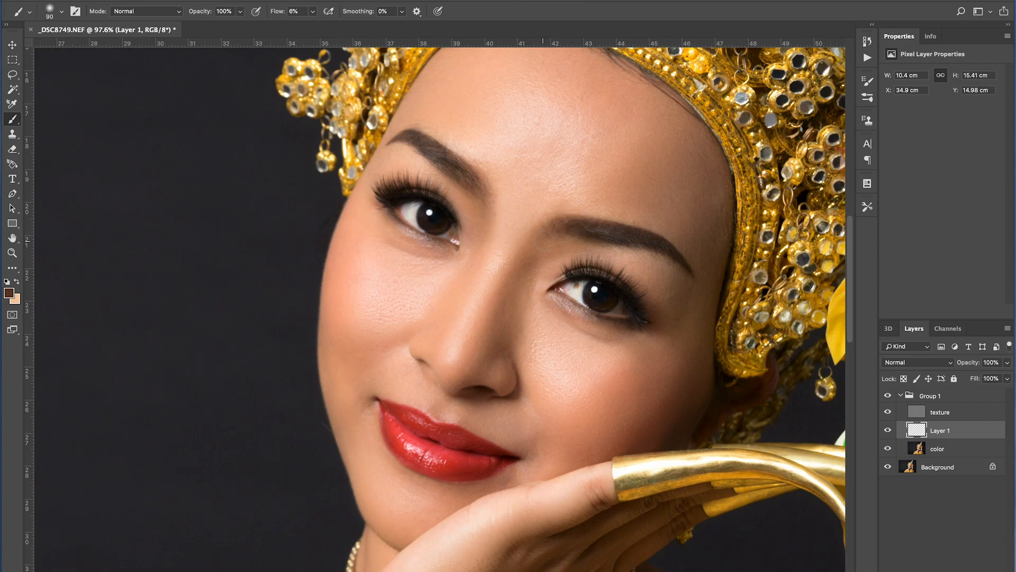
alt+click(553, 233)
drag(560, 230, 535, 243)
Compare the portrait with the painted layer shown and hidden.
key(z)
alt+click(500, 355)
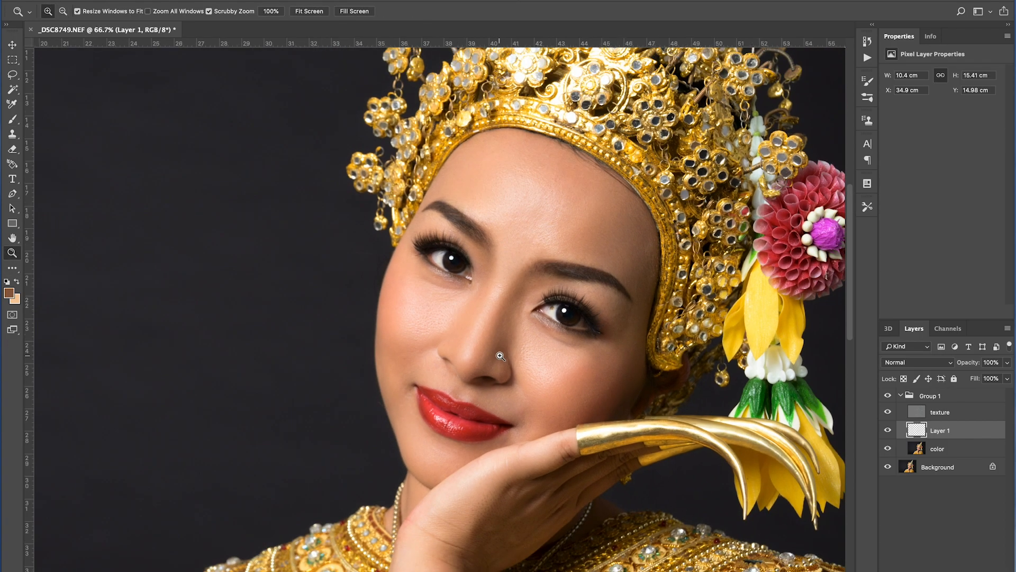
drag(500, 350, 495, 358)
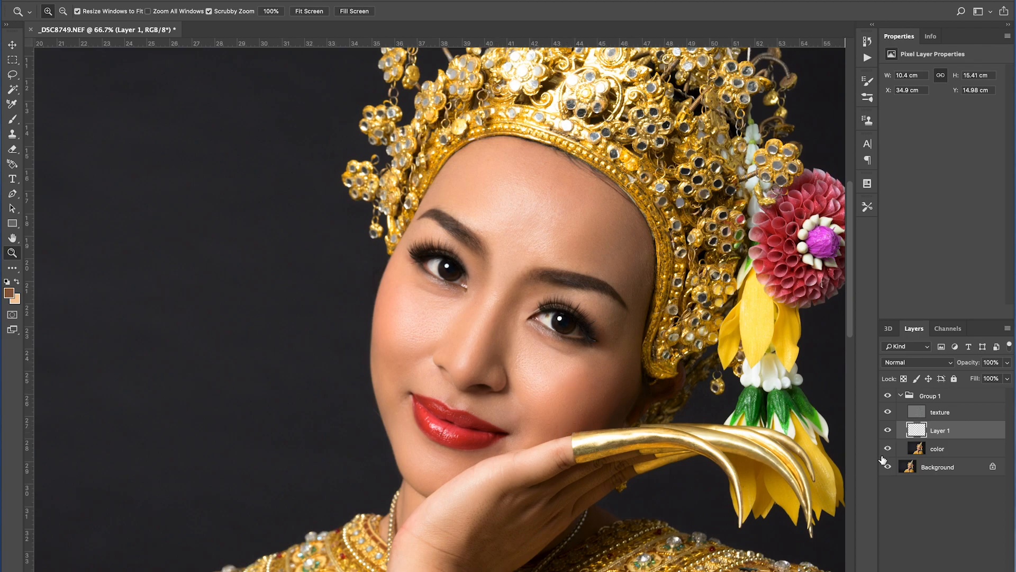
click(888, 431)
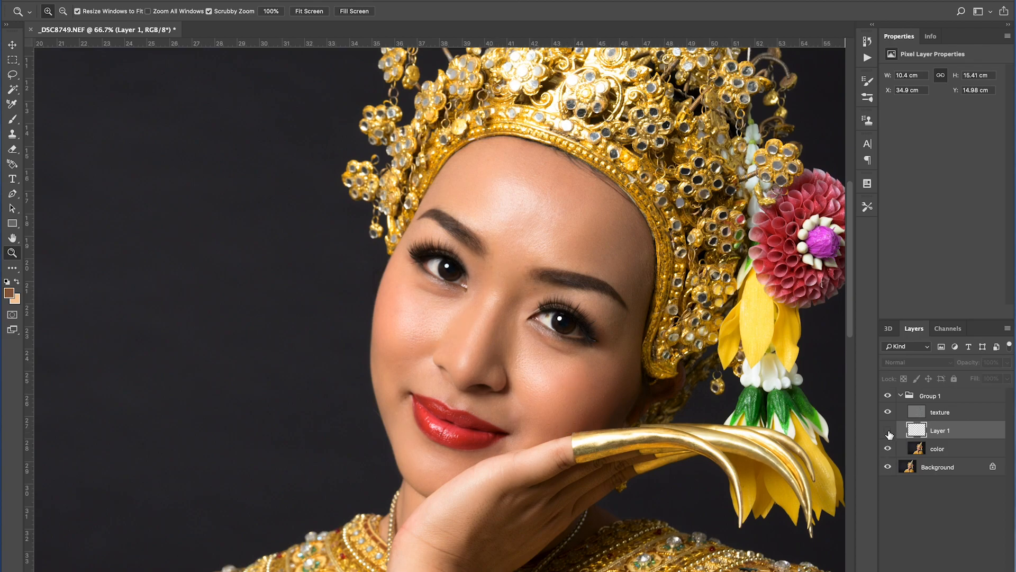
click(888, 431)
click(888, 431)
click(889, 430)
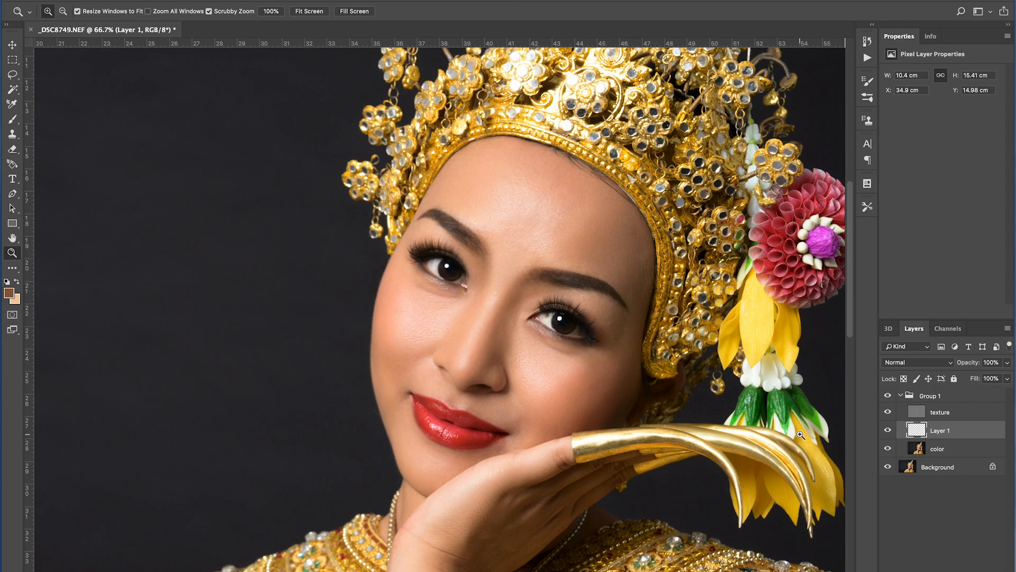
click(888, 431)
Lower the painted layer's opacity to 65%.
alt+click(490, 360)
click(1008, 363)
drag(1007, 375, 989, 378)
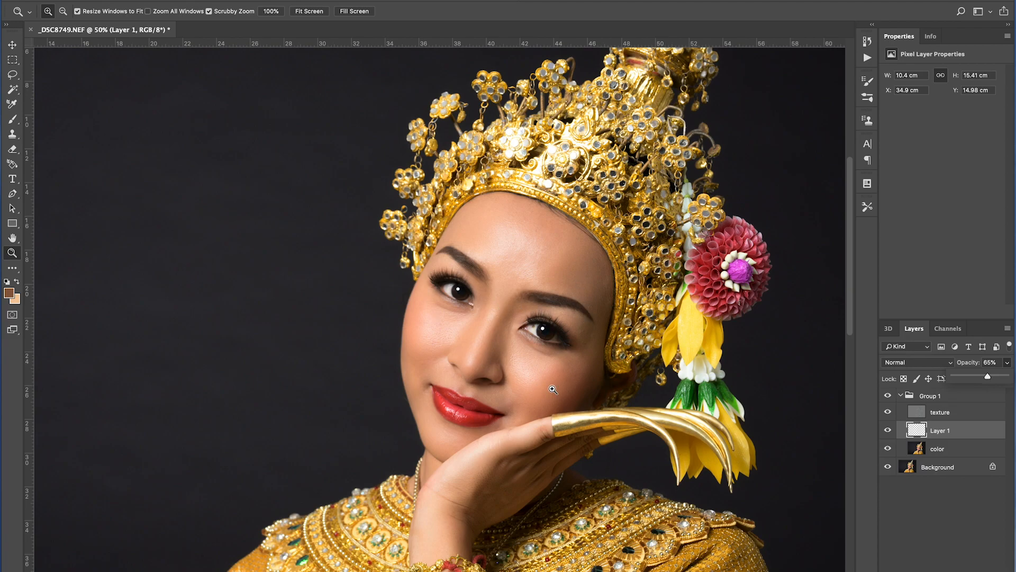
Compare the retouched portrait at different zoom levels with the painted layer toggled on and off.
click(536, 369)
click(520, 336)
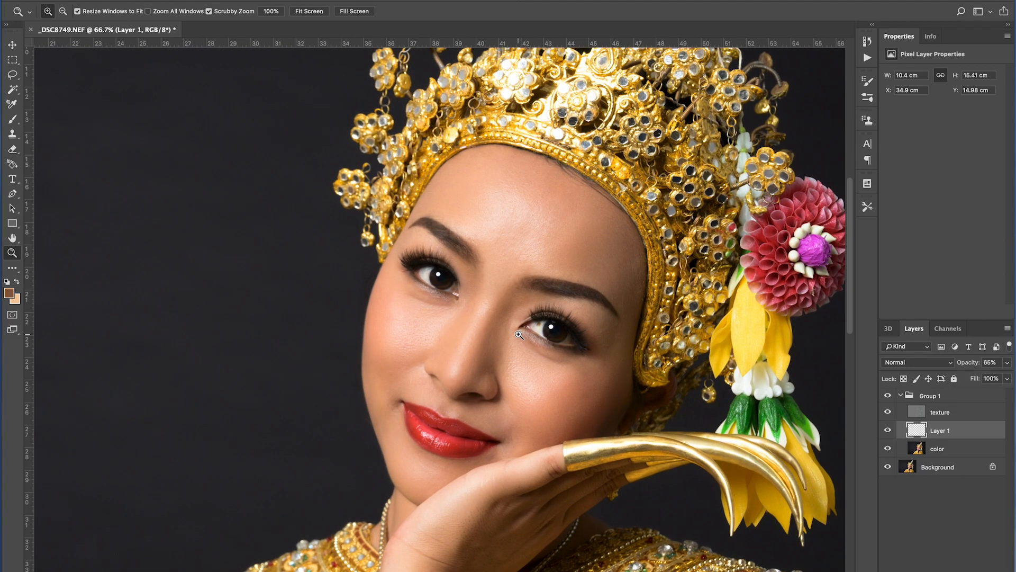
click(888, 430)
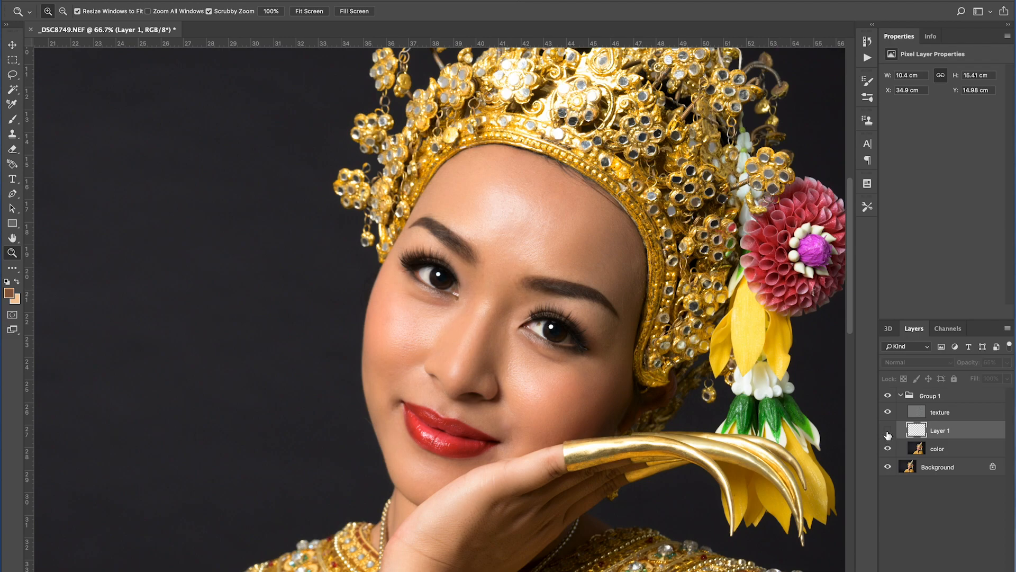
click(888, 431)
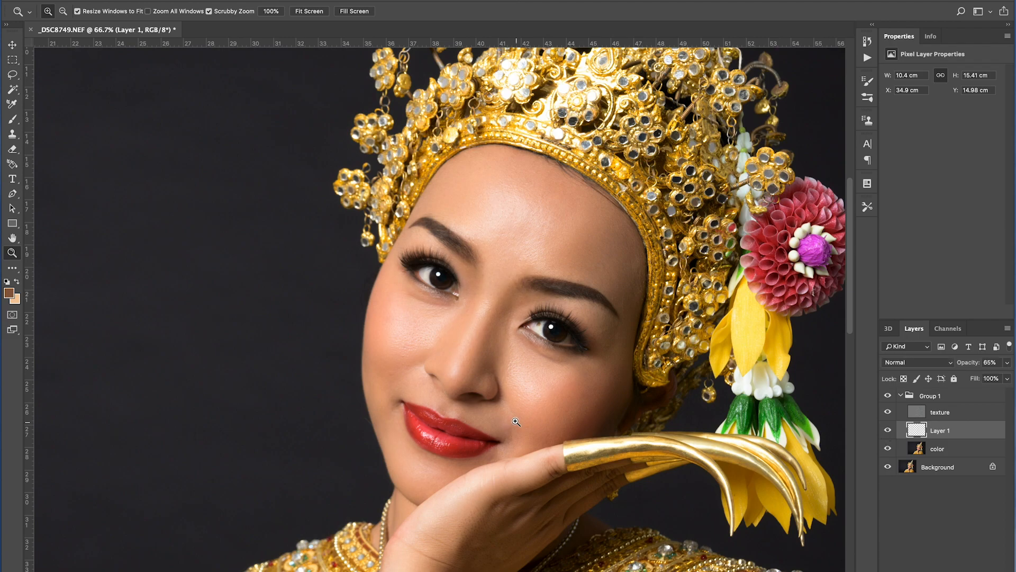
alt+click(508, 394)
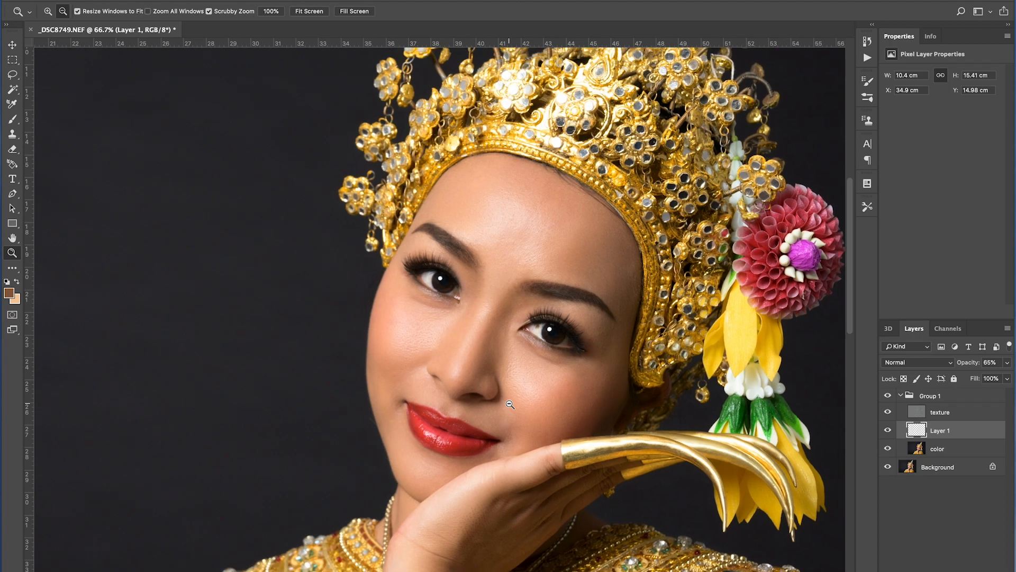
alt+click(510, 400)
key(ctrl+r)
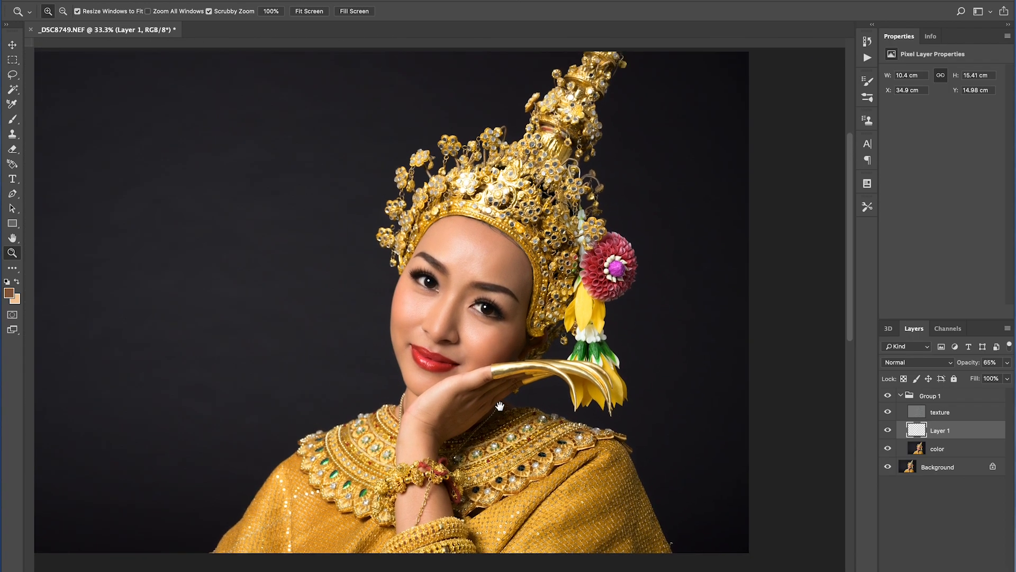
click(472, 325)
drag(477, 335, 485, 377)
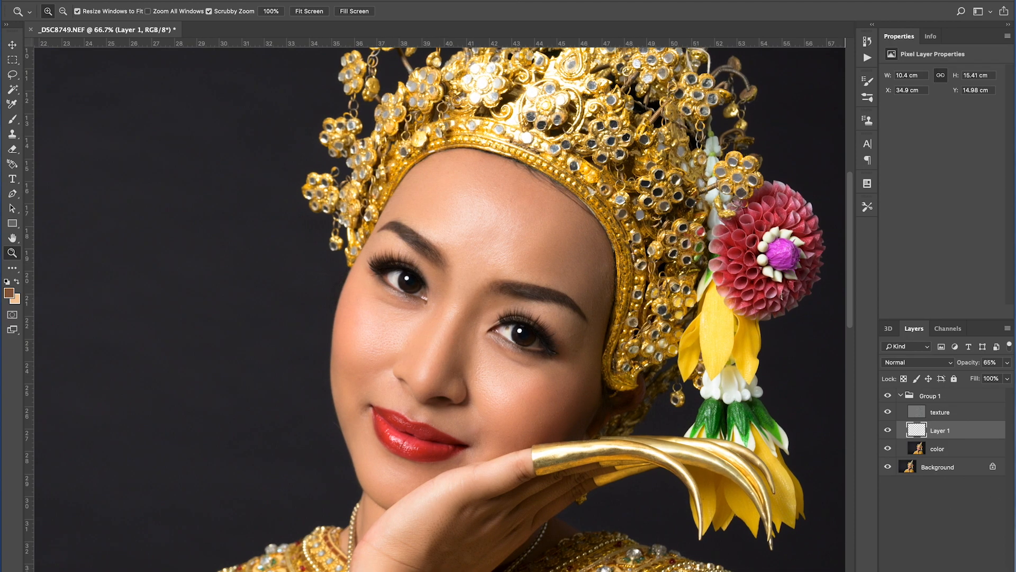
Collapse the Group 1 layer folder.
click(901, 396)
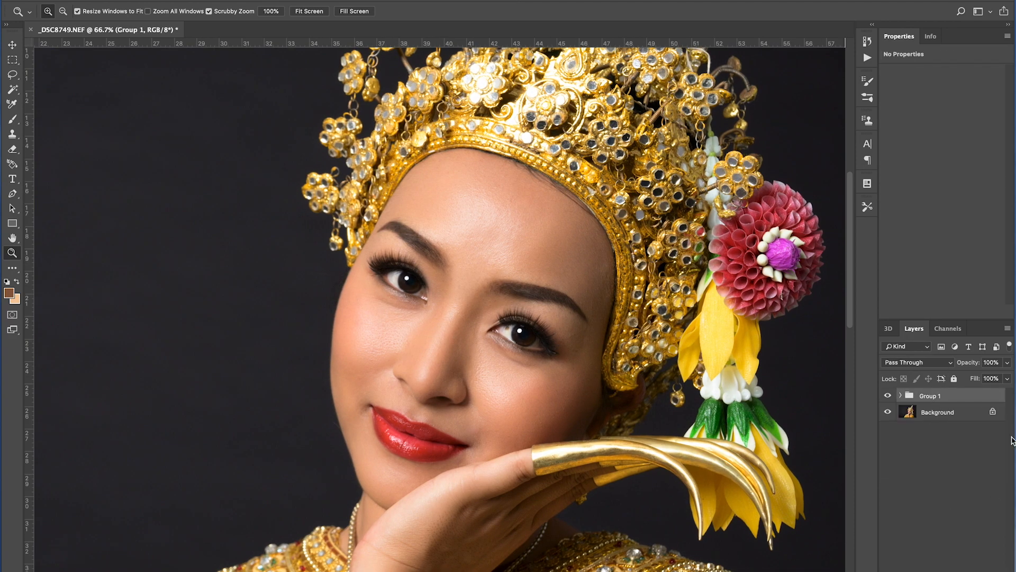
click(901, 396)
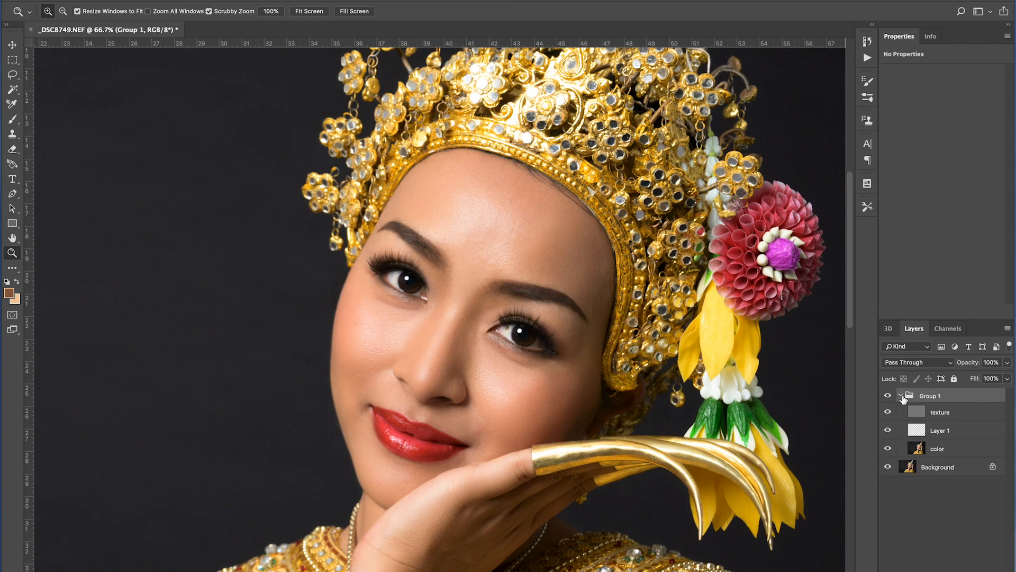
click(901, 396)
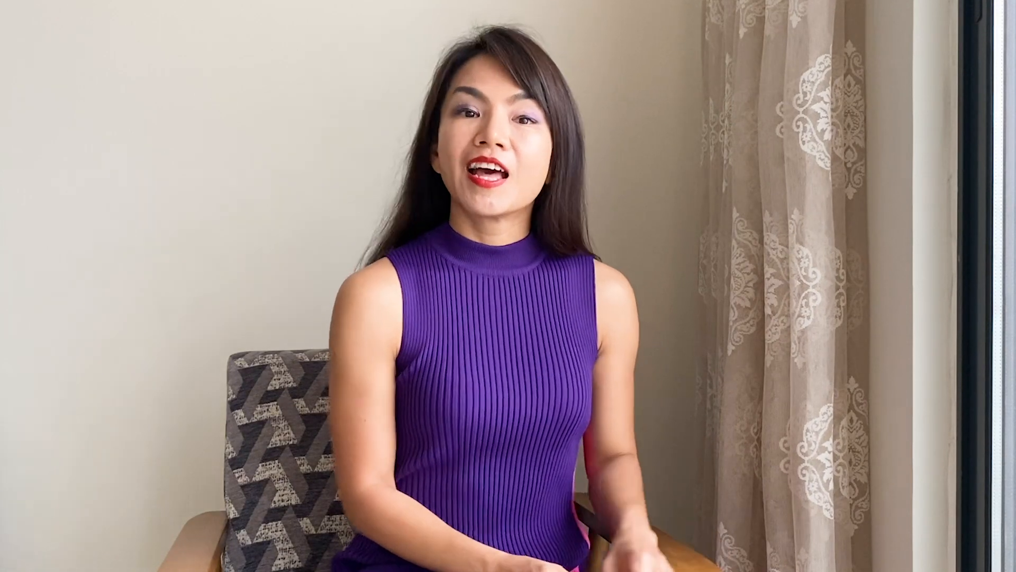